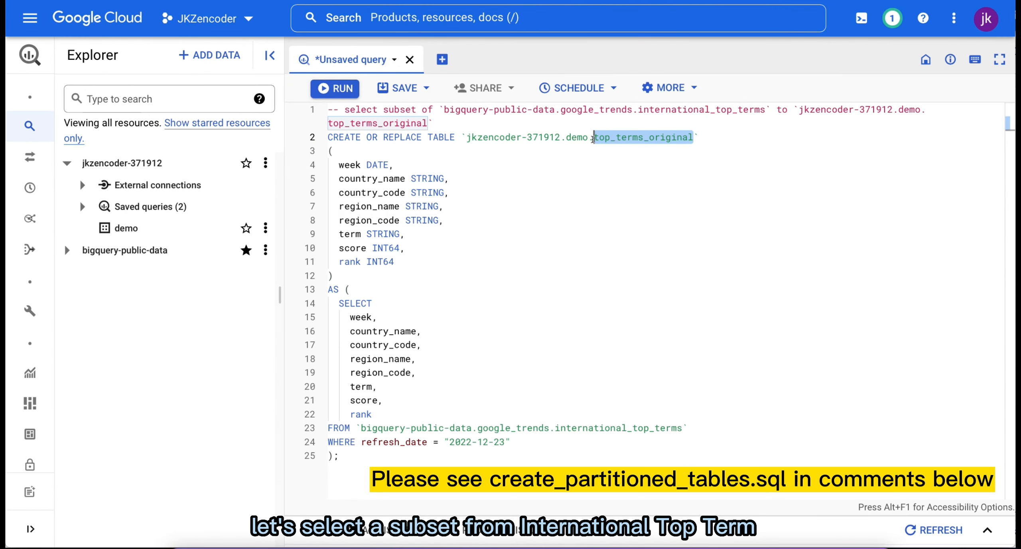
Step: Run the query creating demo.top_terms_original from google_trends.international_top_terms for refresh date 2022-12-23, and view the new table's details and storage info
left_click(488, 428)
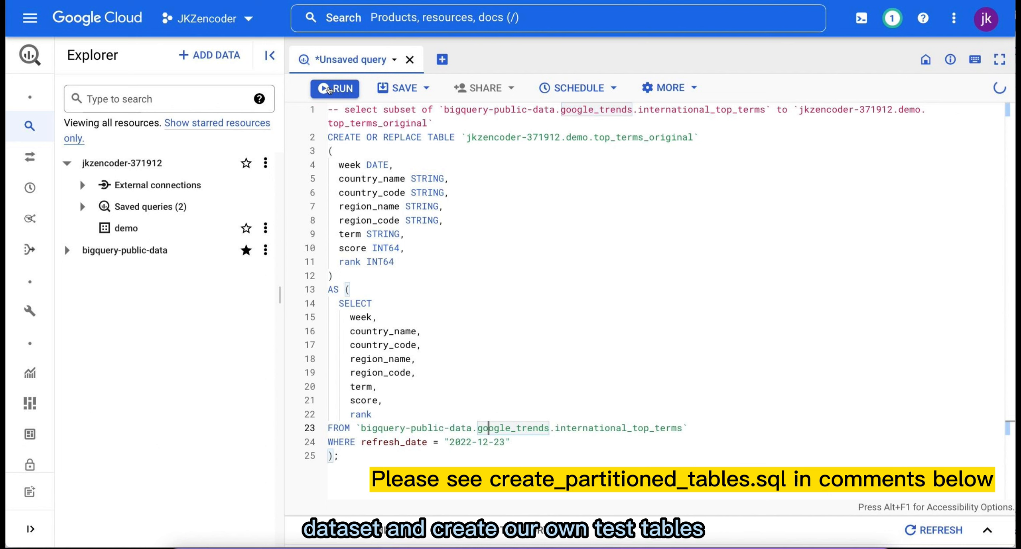
left_click(328, 88)
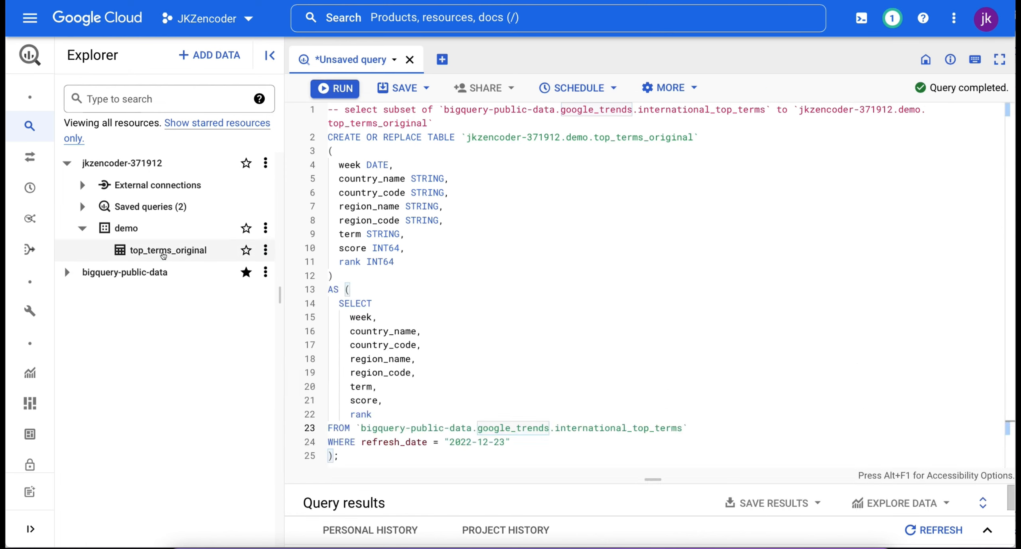
left_click(163, 251)
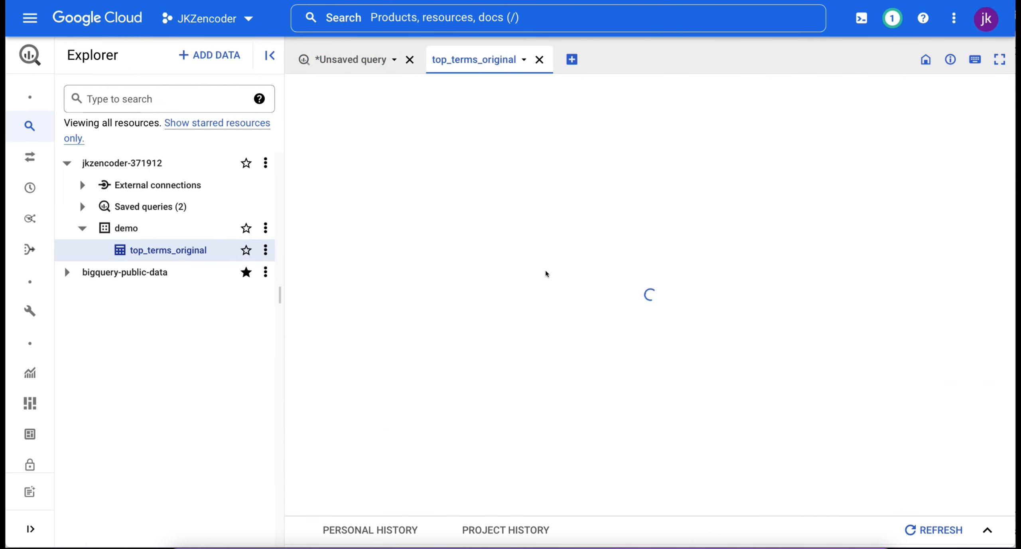
left_click(393, 128)
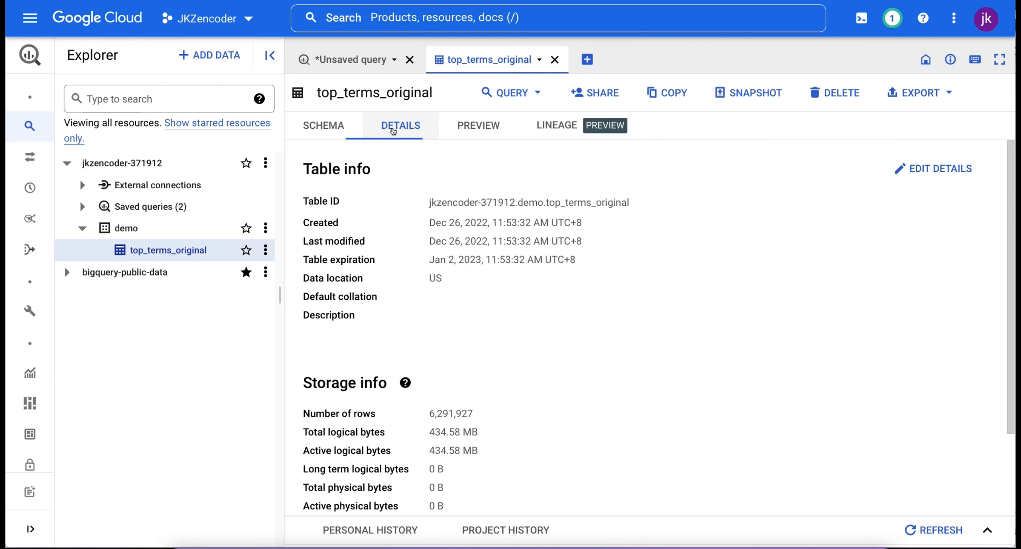
scroll(524, 292, "down", 3)
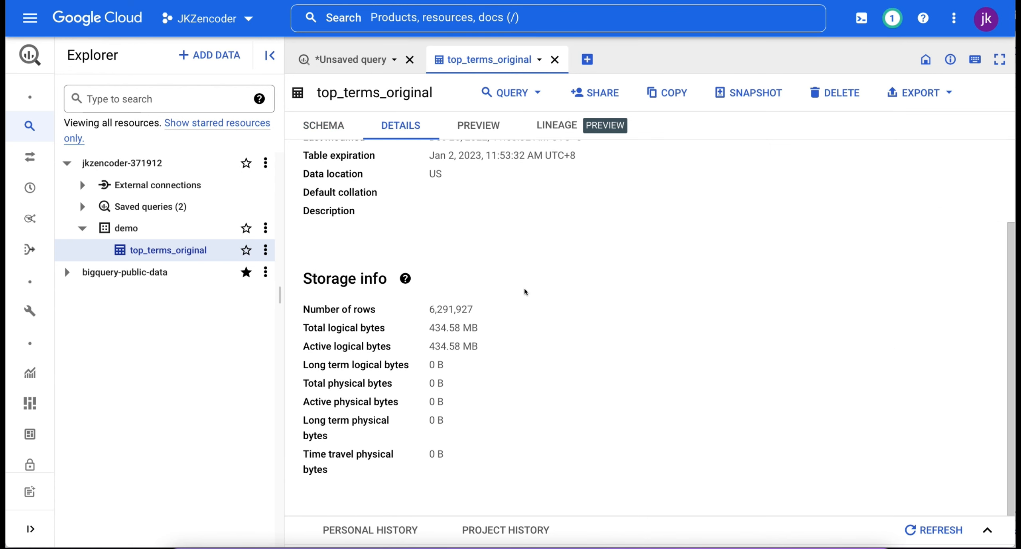
Step: Query the earliest week with SELECT MIN(week) on demo.top_terms_original and enlarge the results area to read the returned date
left_click(355, 59)
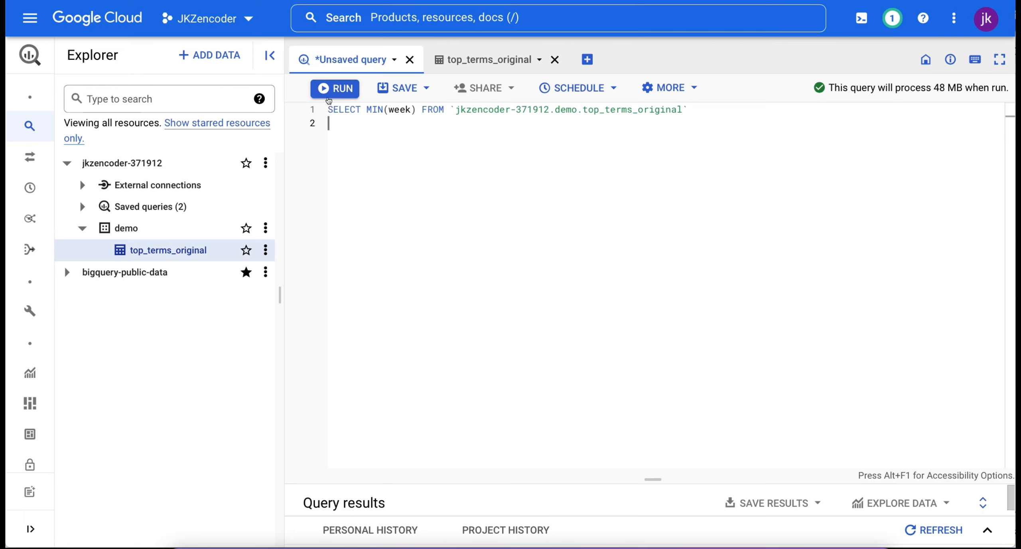
left_click(334, 90)
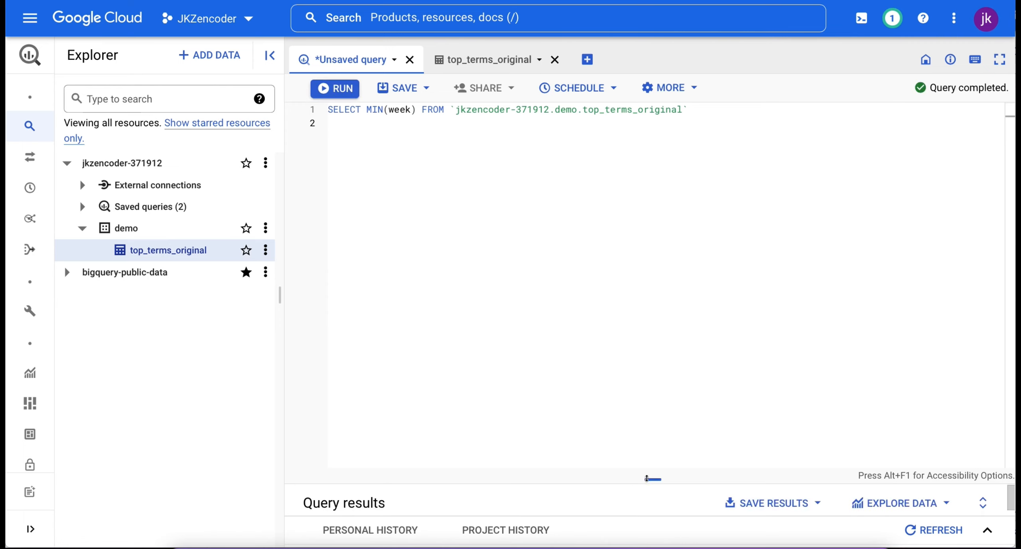
left_click_drag(646, 478, 652, 360)
left_click_drag(391, 461, 334, 459)
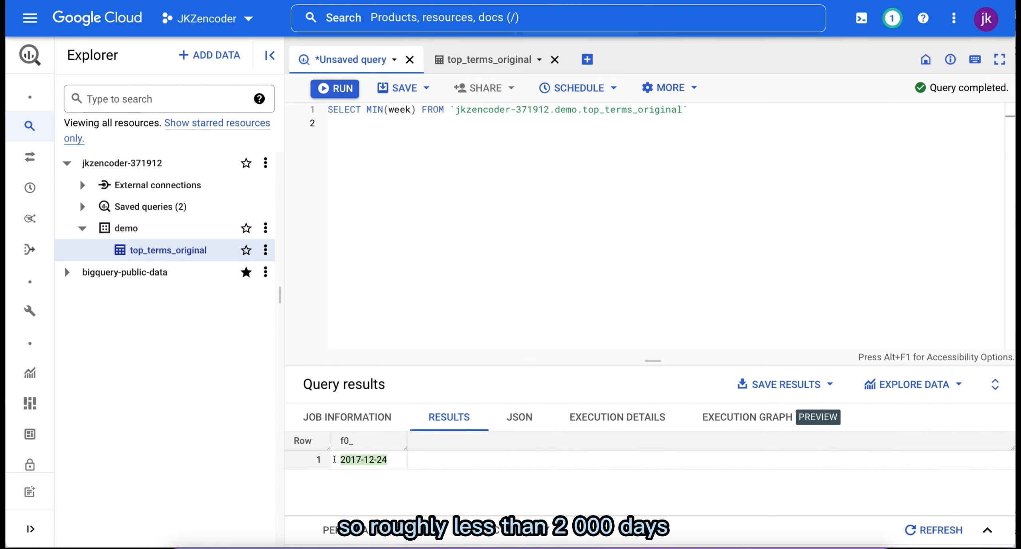
left_click(475, 228)
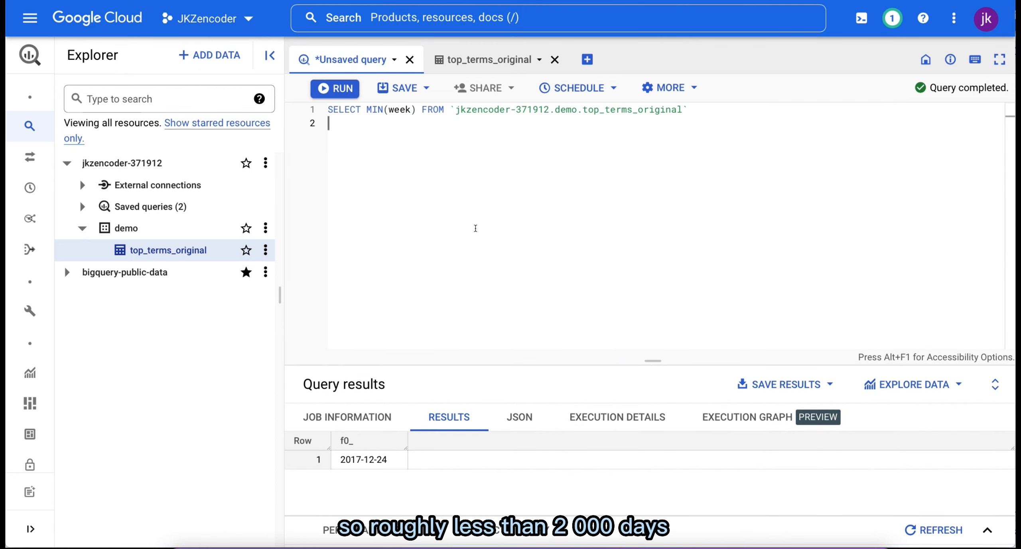
Step: Replace the query and create demo.top_terms_partitioned from top_terms_original, partitioned by week with 2000-day partition expiration and a required partition filter
left_click_drag(336, 115, 326, 109)
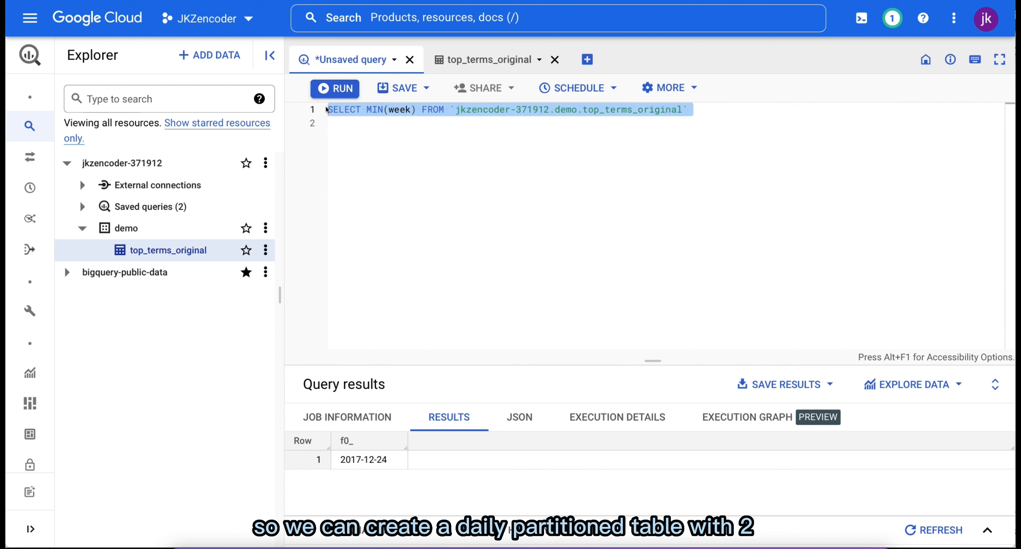
key("BackSpace")
key("ctrl+v")
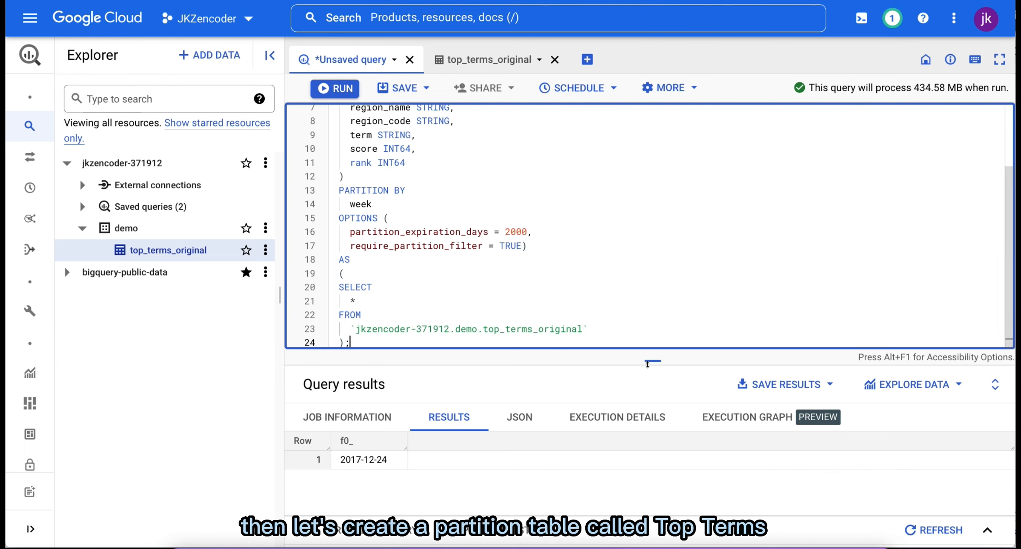
left_click_drag(649, 361, 646, 479)
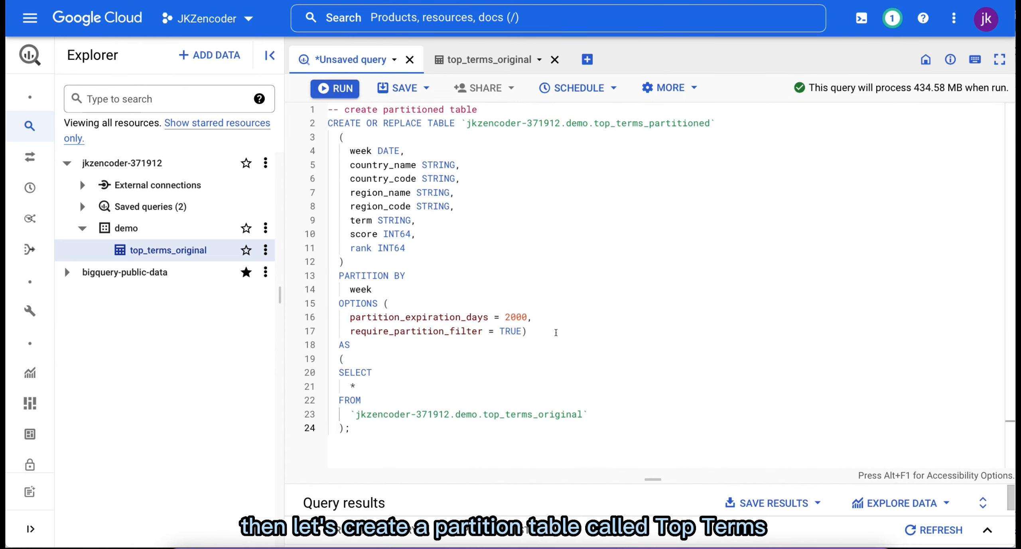
left_click(334, 89)
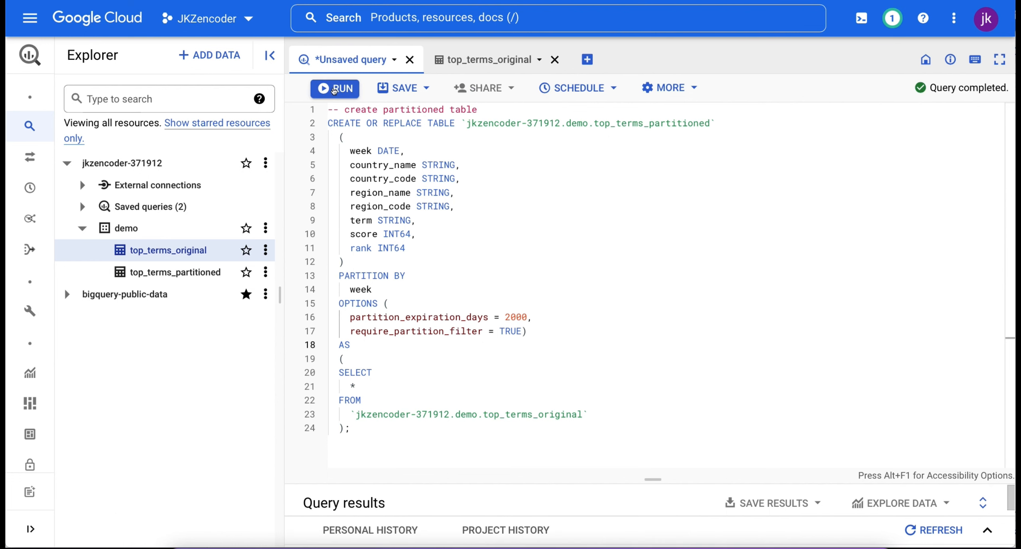
Step: Inspect the details of top_terms_partitioned, checking its table type, partitioning field, partition expiration and storage info
left_click(199, 272)
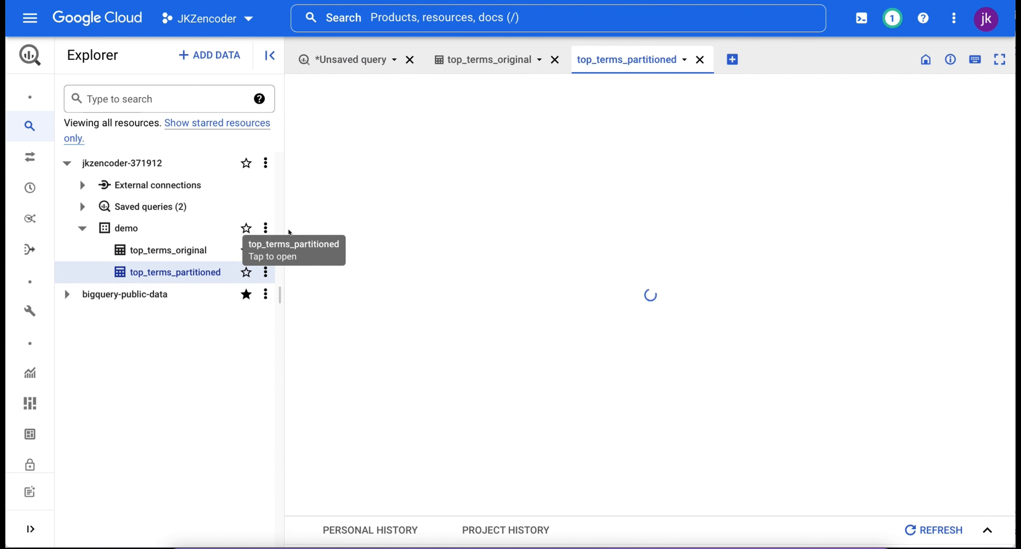
left_click(406, 185)
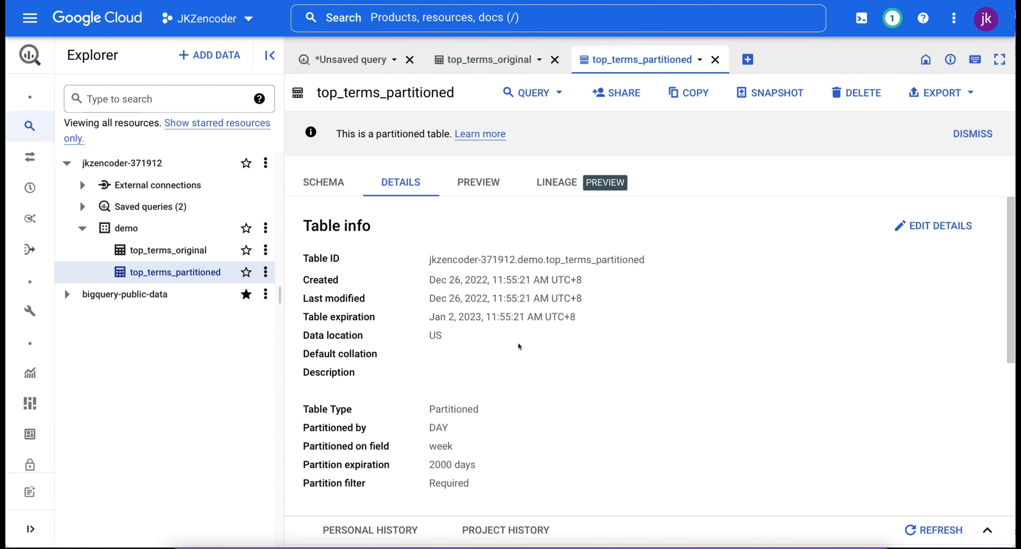
scroll(520, 346, "down", 3)
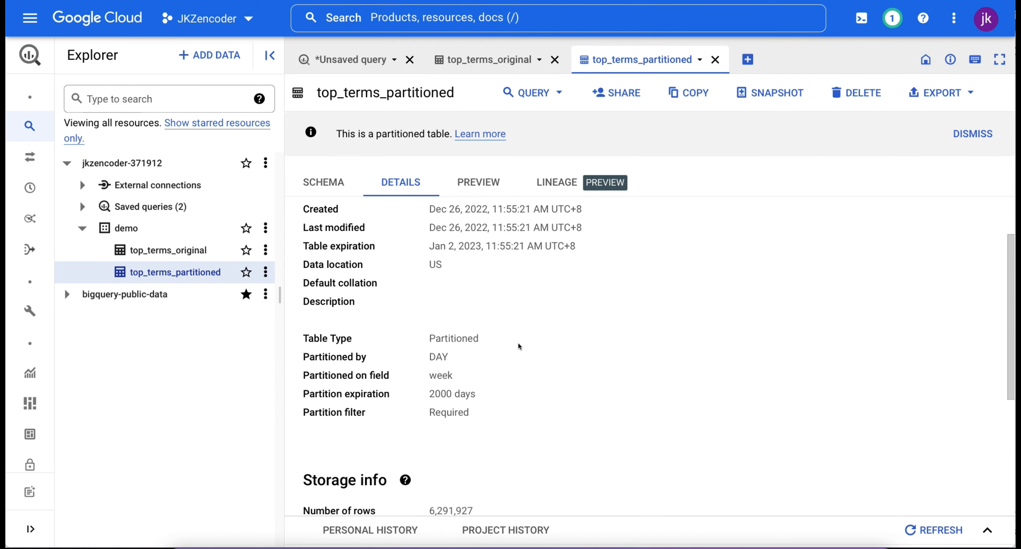
left_click_drag(482, 338, 418, 340)
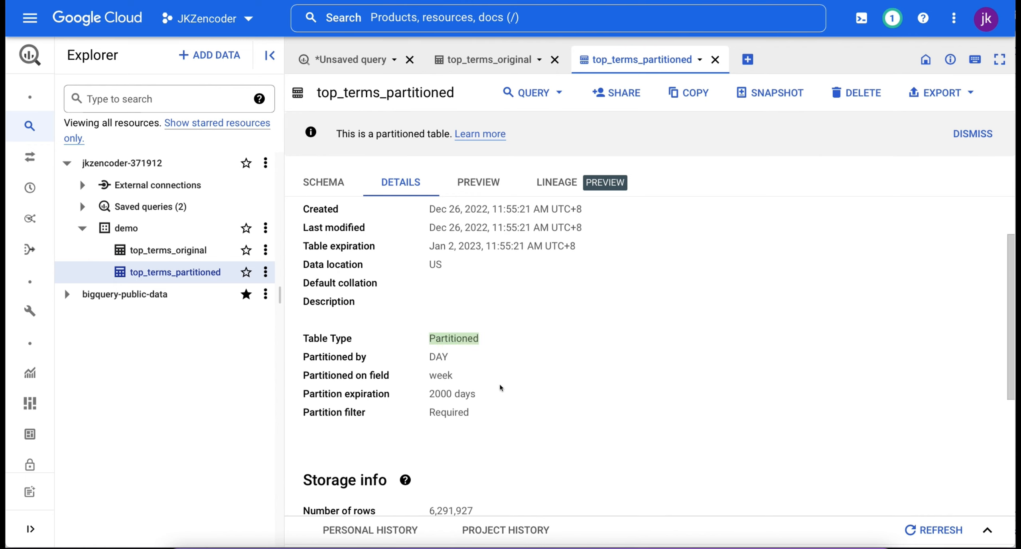
left_click_drag(491, 394, 415, 375)
scroll(531, 388, "down", 5)
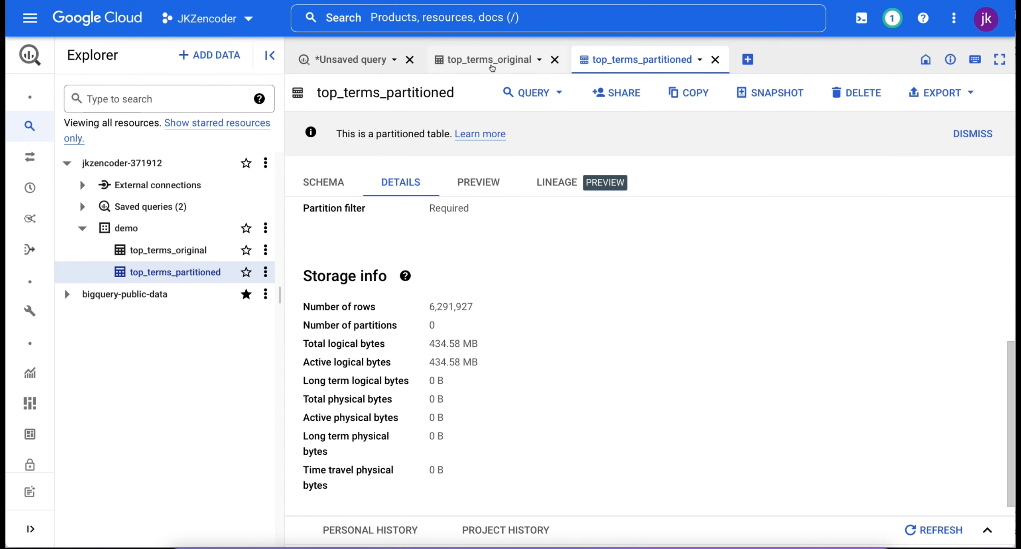
Step: Replace the query and create demo.top_terms_clustered from top_terms_original, clustered by country_name and region_name
left_click(379, 60)
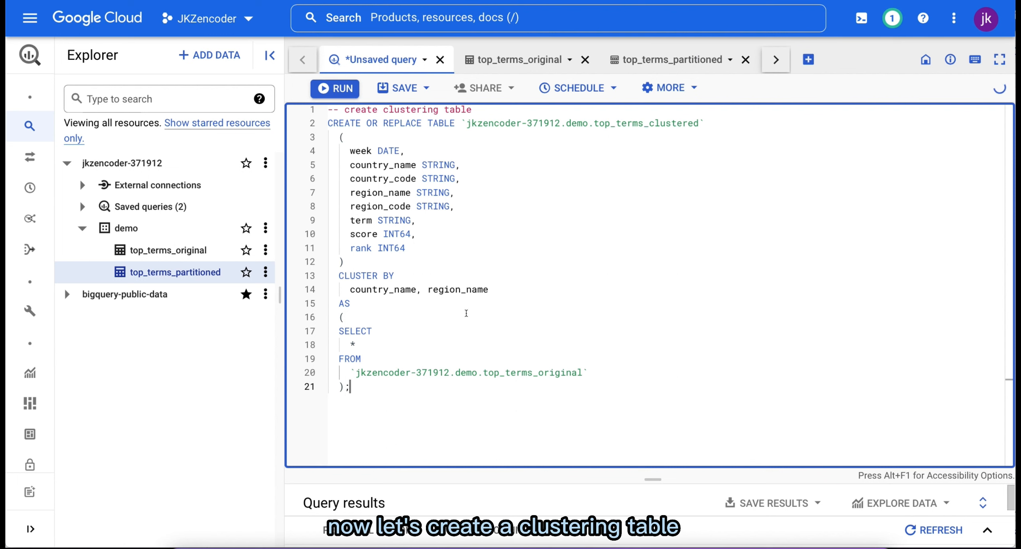
left_click(468, 314)
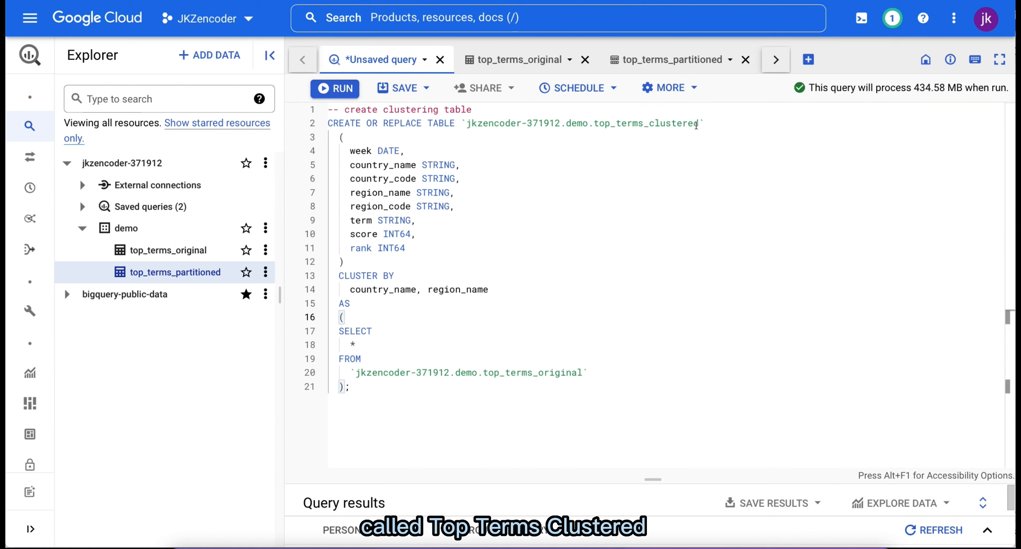
left_click_drag(699, 123, 593, 124)
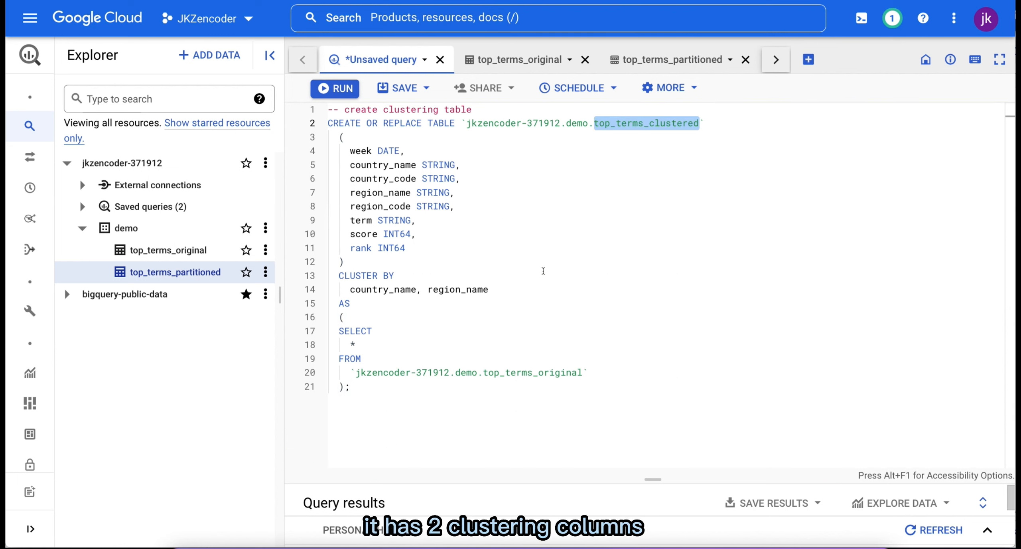
left_click_drag(489, 289, 319, 275)
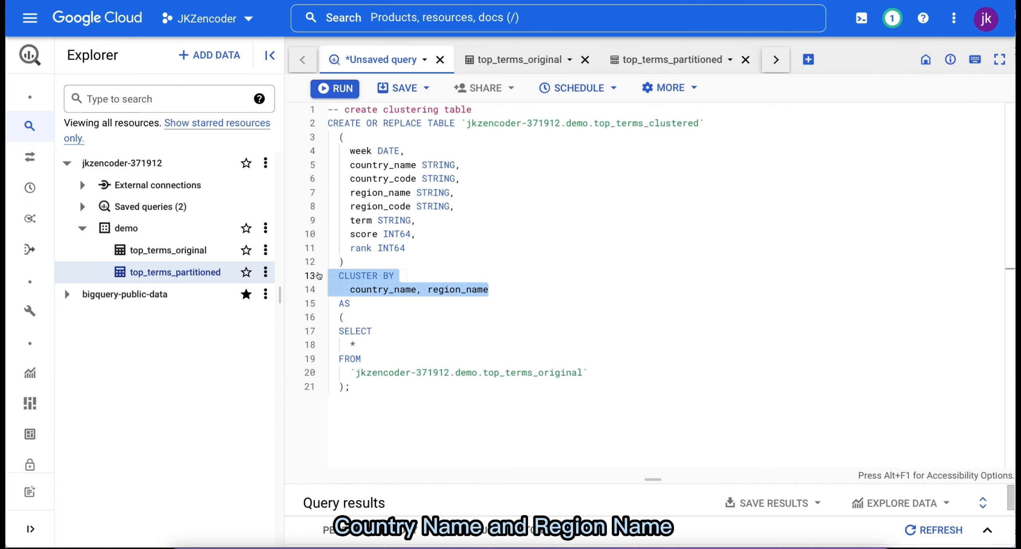
left_click(537, 262)
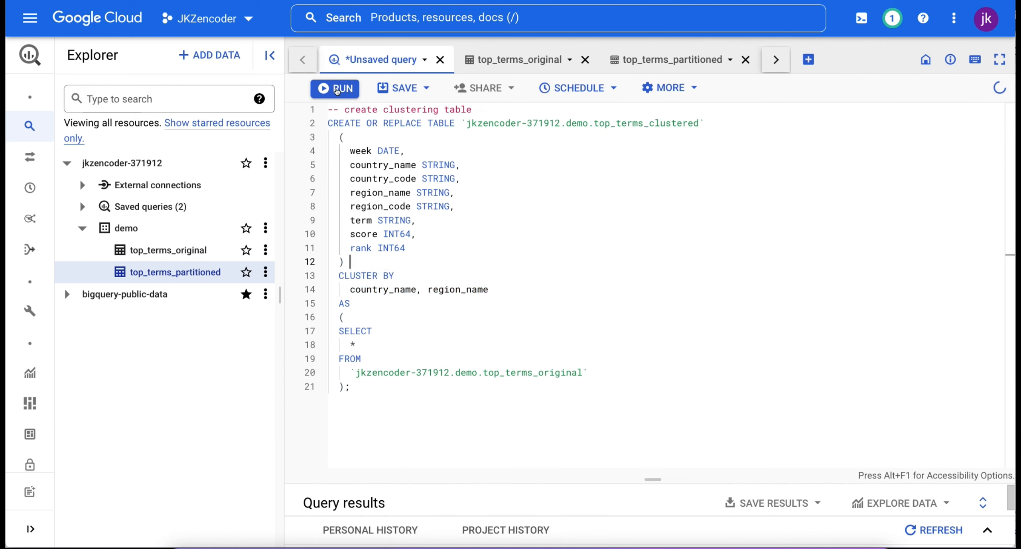
left_click(336, 89)
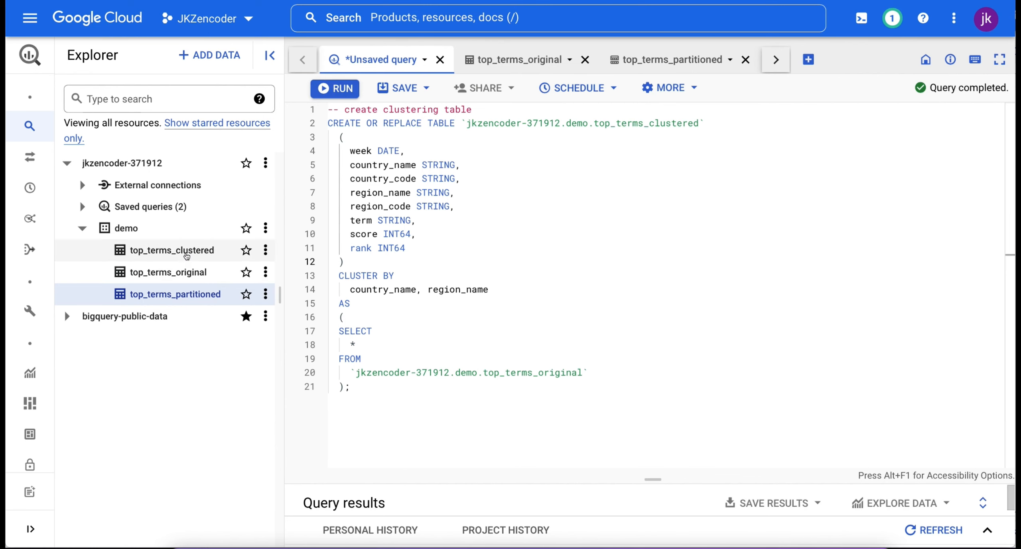
Step: Inspect the details of top_terms_clustered, checking its clustering columns and storage info
left_click(187, 255)
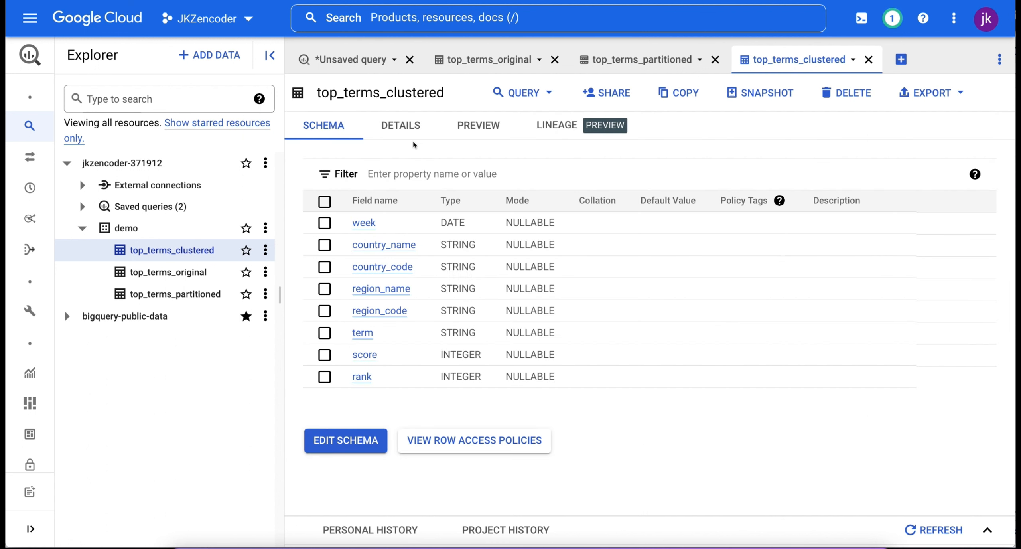
left_click(413, 134)
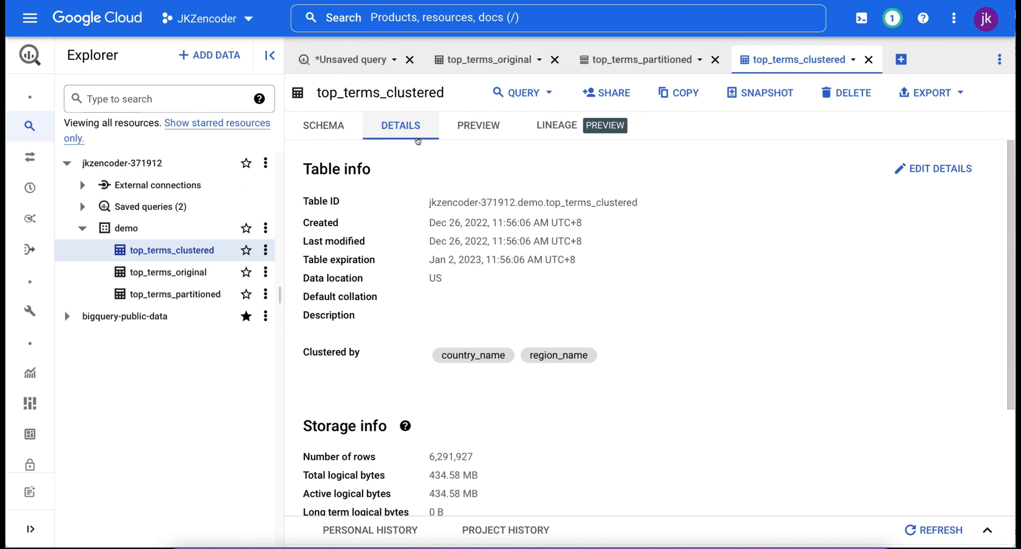
scroll(513, 337, "down", 1)
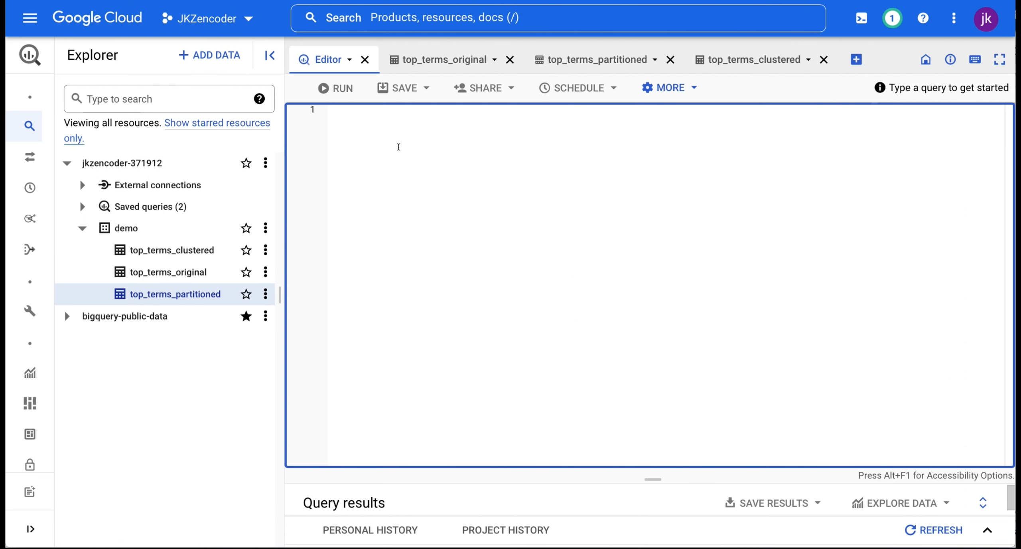
Step: Create demo.top_terms_partitioned_clustered from top_terms_original, partitioned by week, clustered by country_name and region_name, with 2000-day partition expiration and a required partition filter
type("-- create partitioned and clustered table CREATE OR REPLACE TABLE `jkzencoder-371912.demo.top_terms_partitioned_clustered`  (   week DATE,   country_name STRING,   country_code STRING,   region_name STRING,   region_code STRING,   term STRING,   score INT64,   rank INT64  )  PARTITION BY   week  CLUSTER BY   country_name, region_name  OPTIONS (   partition_expiration_days = 2000,   require_partition_filter = TRUE)  AS  (  SELECT   *  FROM   `jkzencoder-371912.demo.top_terms_original`  );")
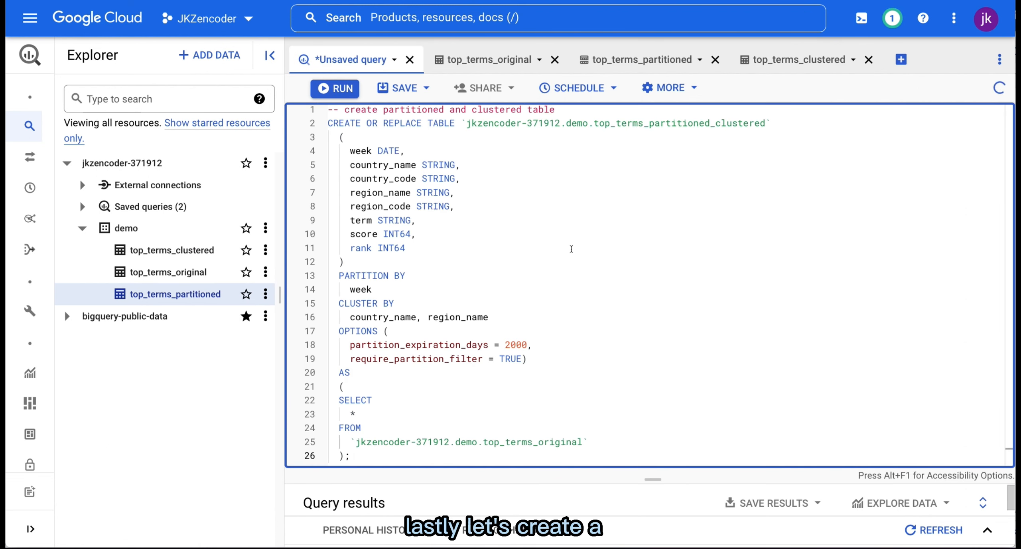
left_click(583, 332)
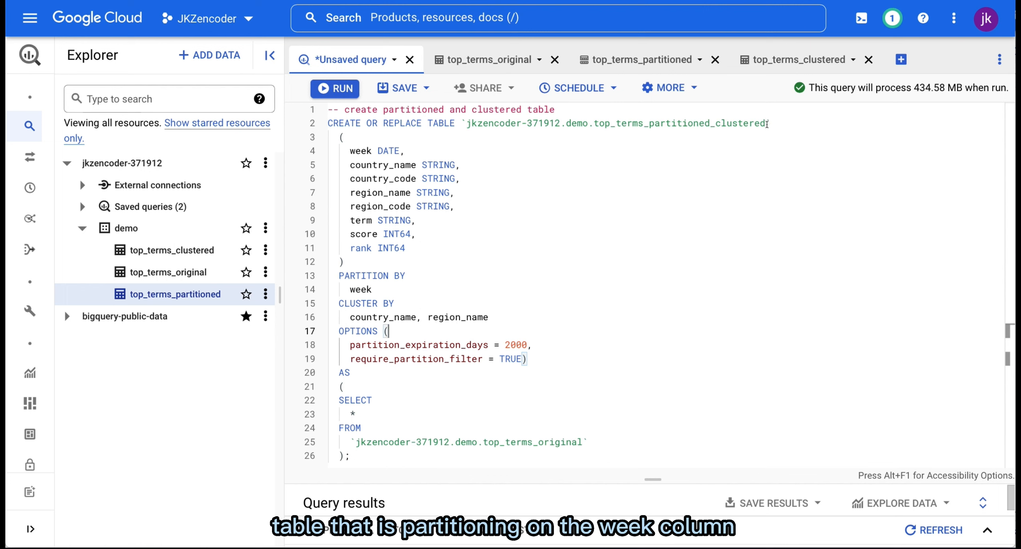
left_click_drag(767, 124, 596, 124)
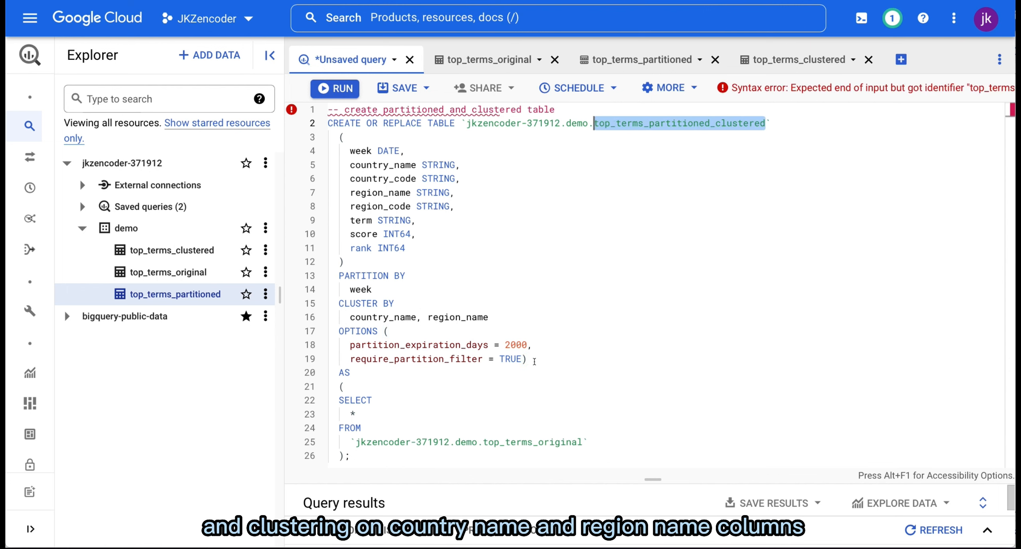
left_click(454, 248)
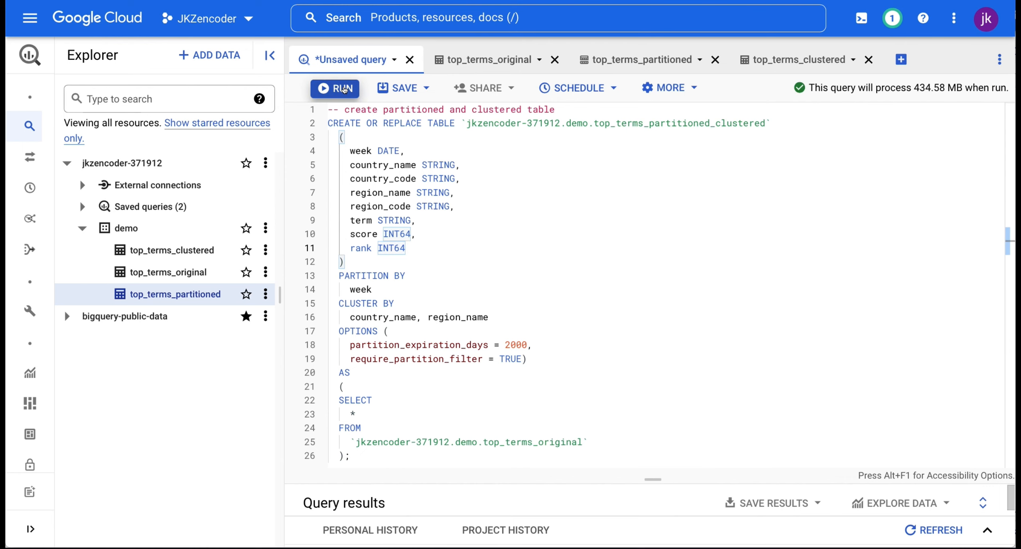
left_click(343, 89)
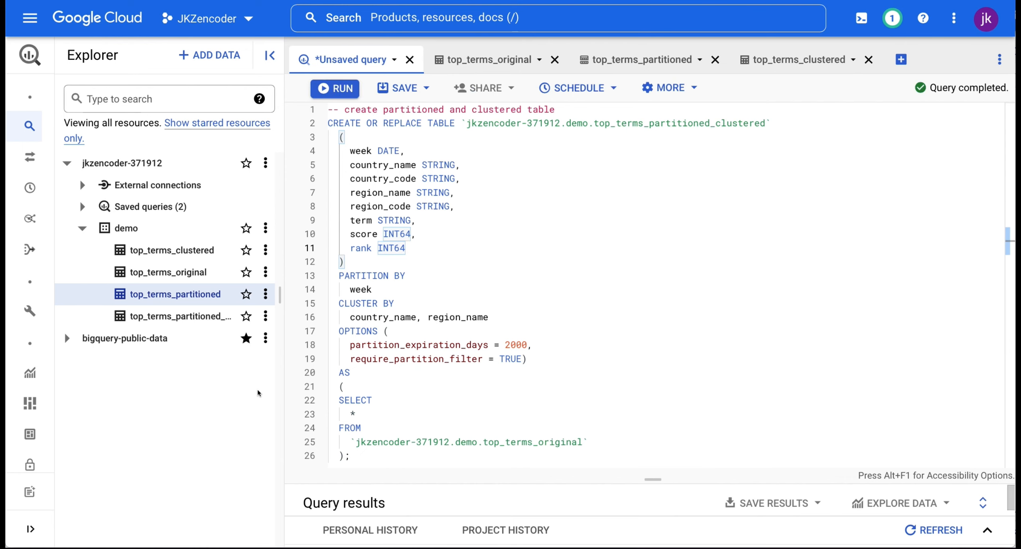
Step: Inspect the details of top_terms_partitioned_clustered, checking its partitioning settings and clustering columns
left_click(195, 318)
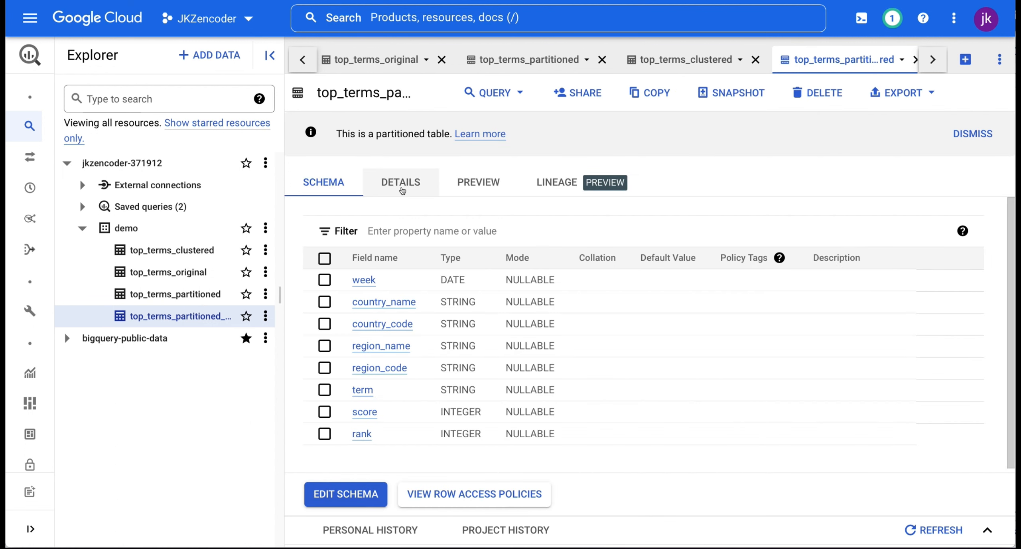
left_click(402, 191)
scroll(492, 342, "down", 3)
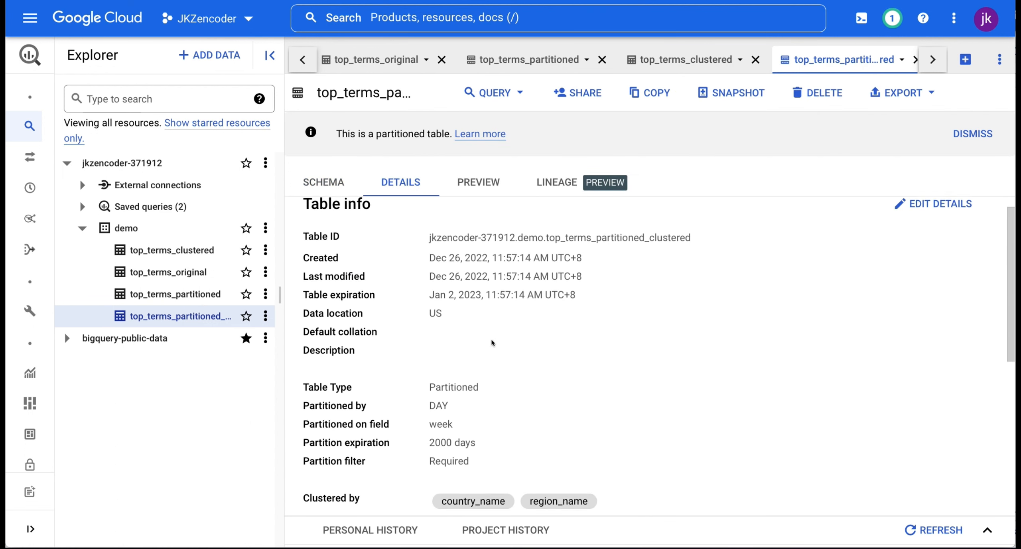
scroll(492, 342, "down", 3)
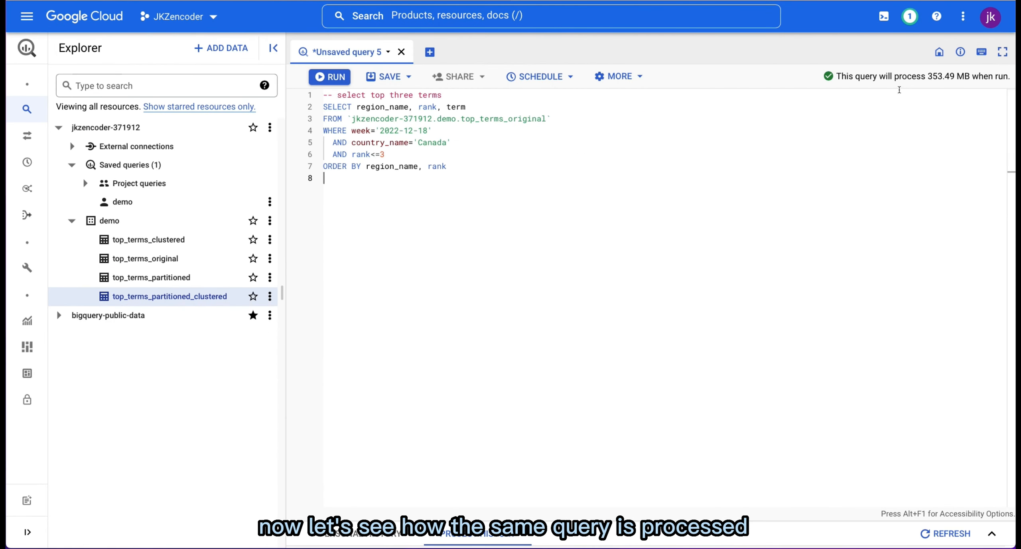
Step: Check the estimated bytes for the top-three-terms query on top_terms_original, then run it and look through the results
left_click_drag(927, 77, 969, 81)
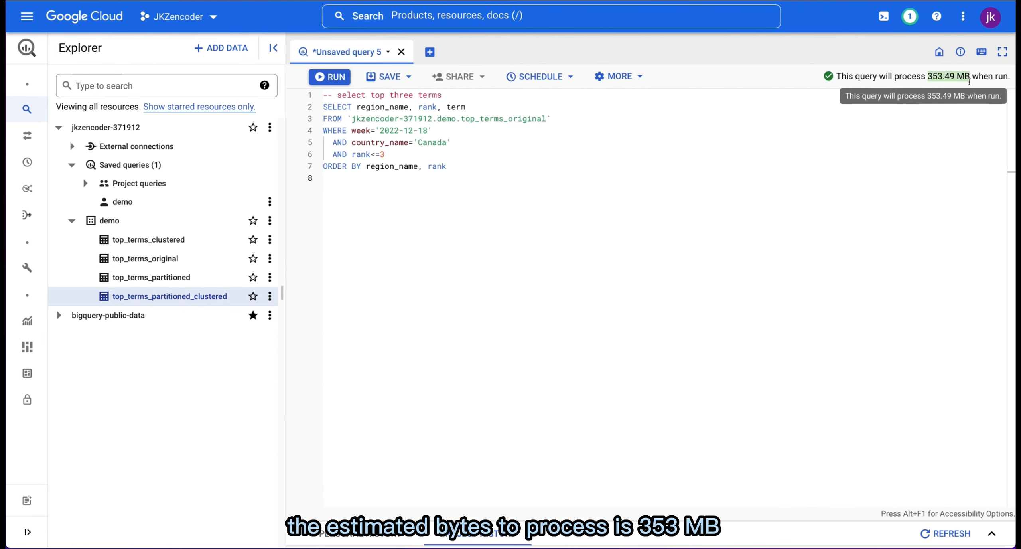
left_click(646, 158)
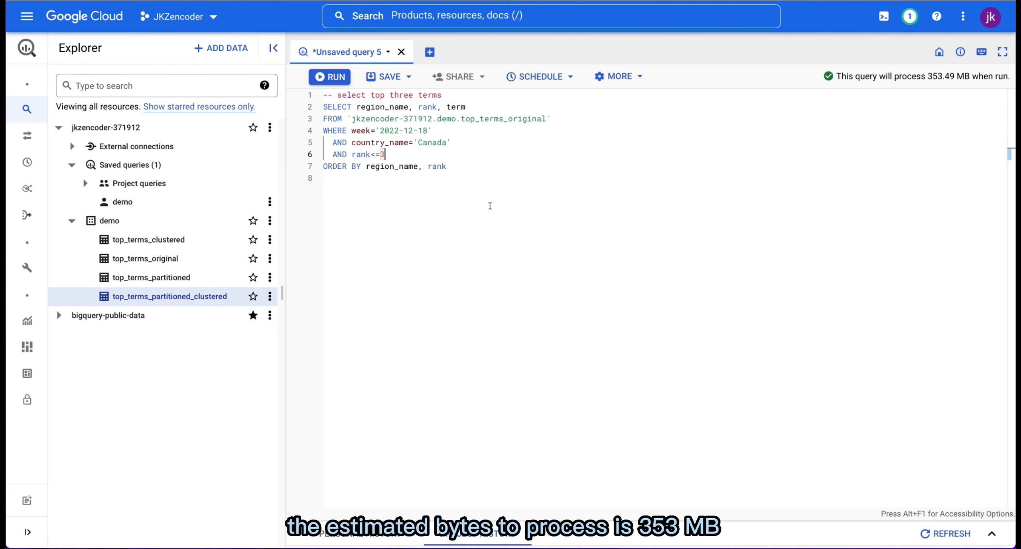
left_click(327, 81)
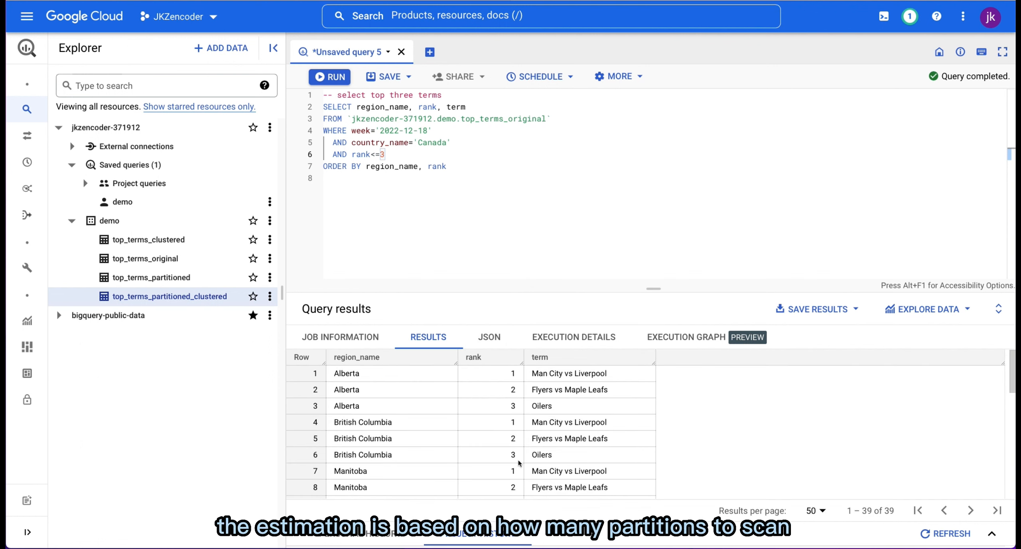
scroll(518, 463, "down", 10)
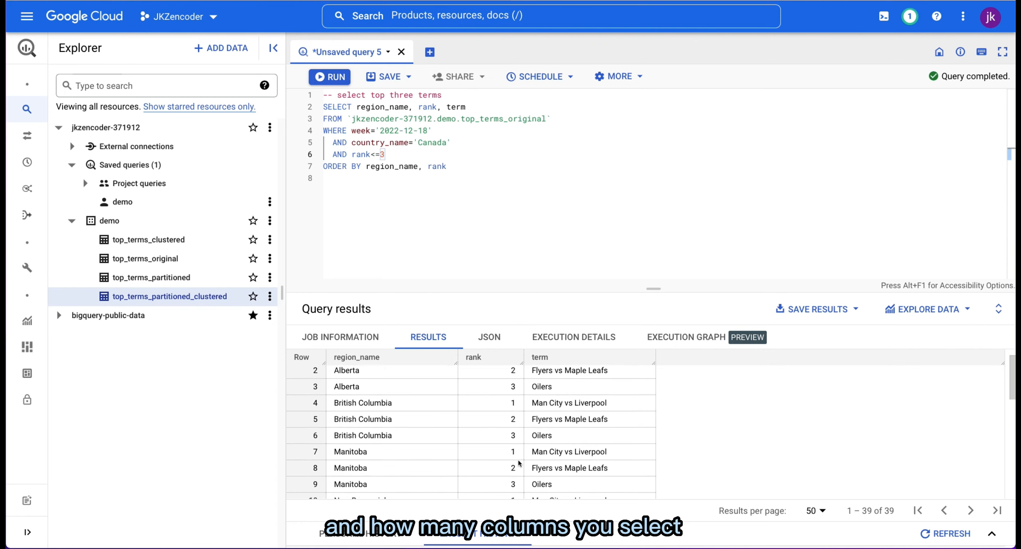
Step: Inspect the job information of the top_terms_original query, checking its bytes processed
left_click(356, 345)
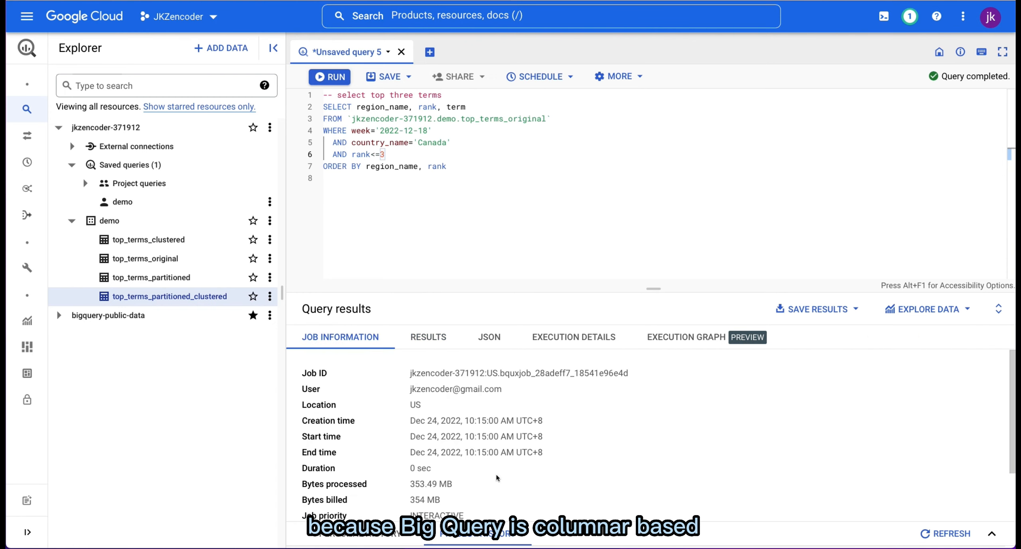
scroll(498, 478, "down", 2)
left_click_drag(411, 451, 452, 451)
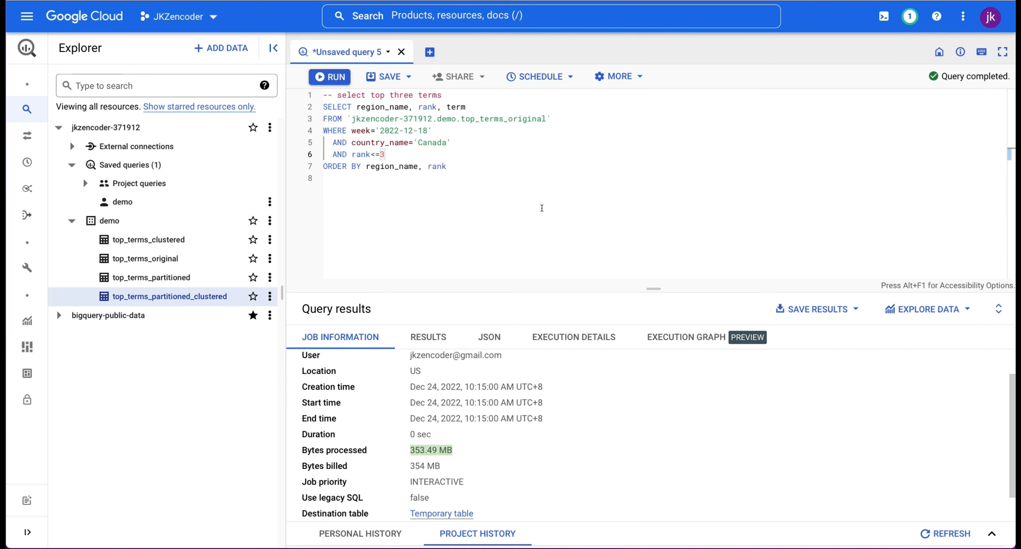
Step: Change the queried table to top_terms_partitioned and check the estimated bytes to process
left_click(541, 207)
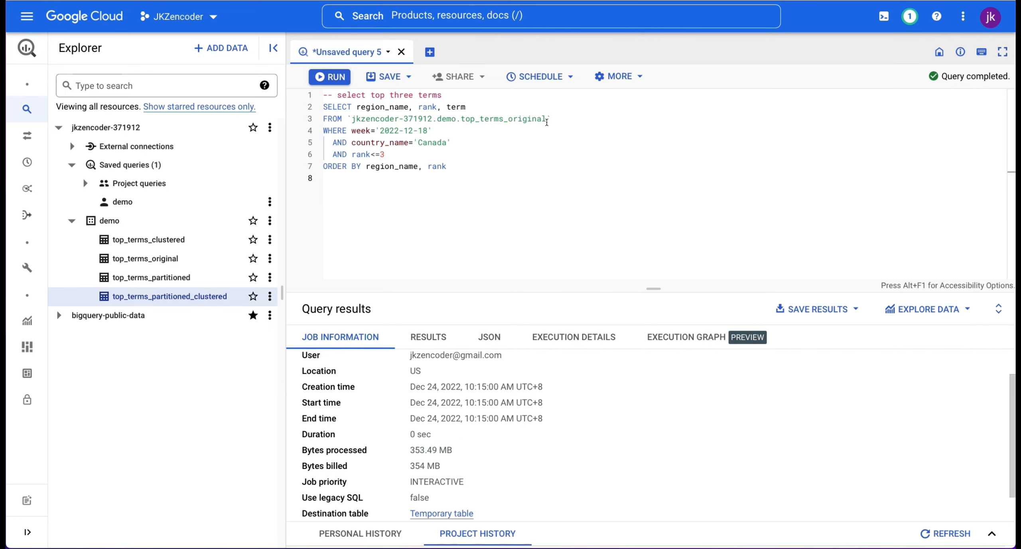
left_click_drag(546, 121, 513, 120)
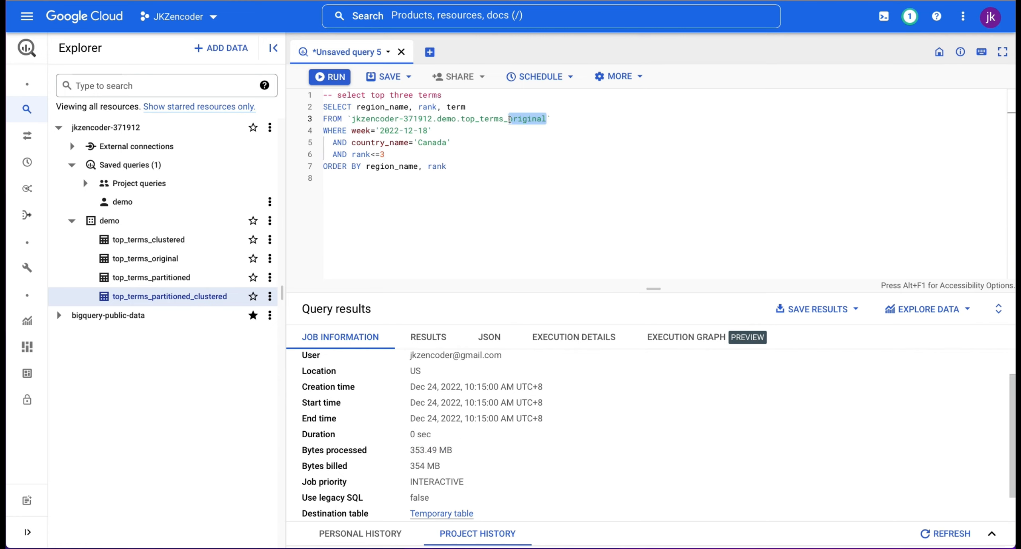
type("partitioned")
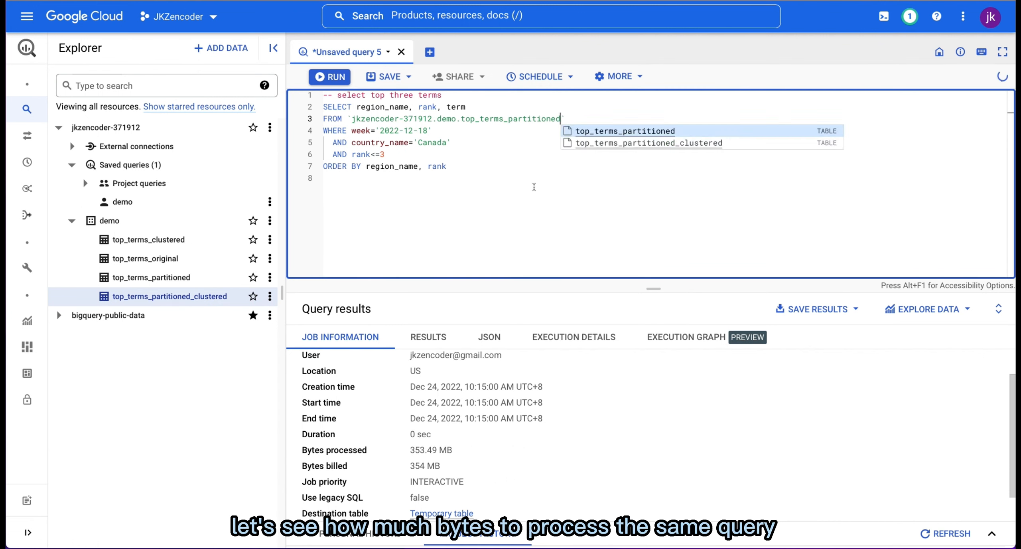
left_click(533, 187)
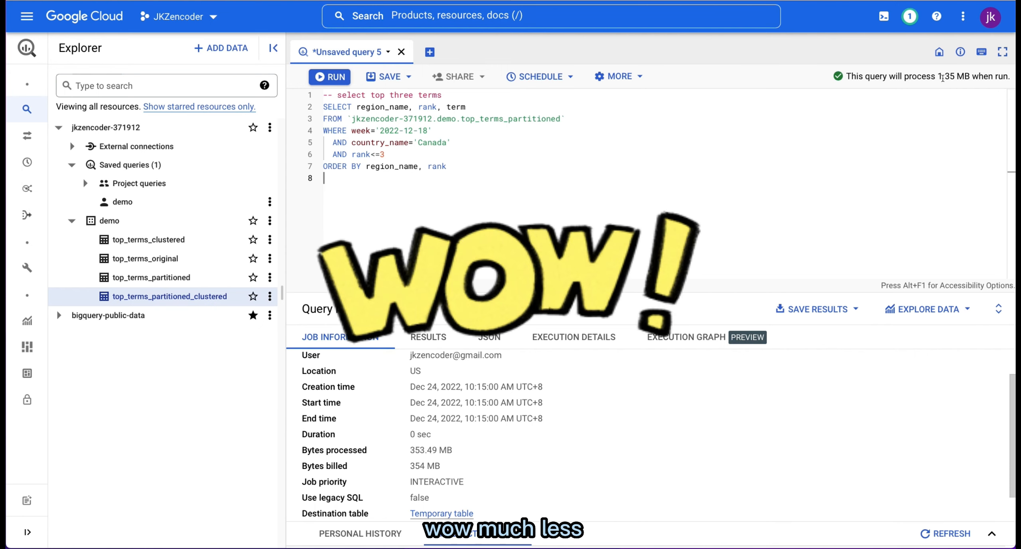
left_click_drag(938, 77, 970, 76)
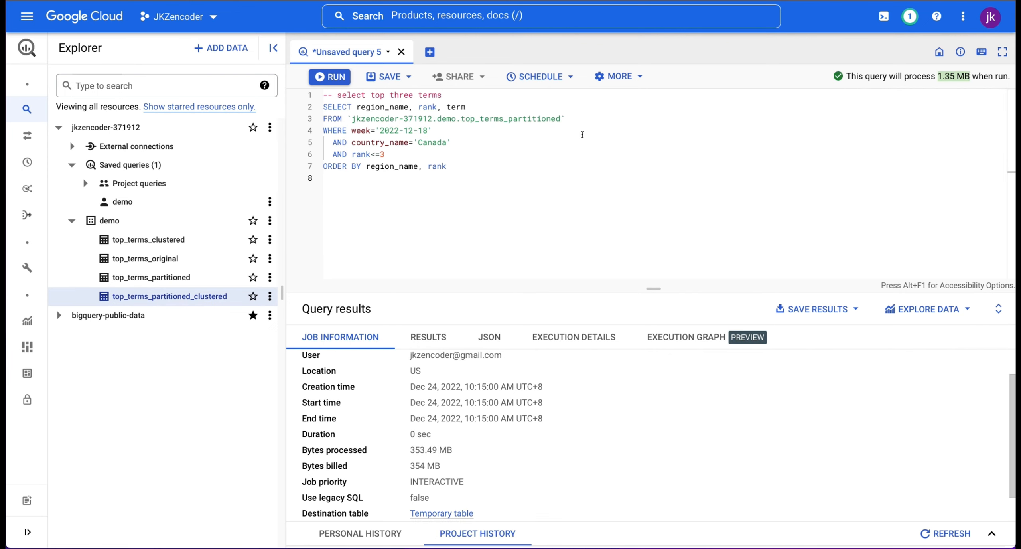
left_click(562, 156)
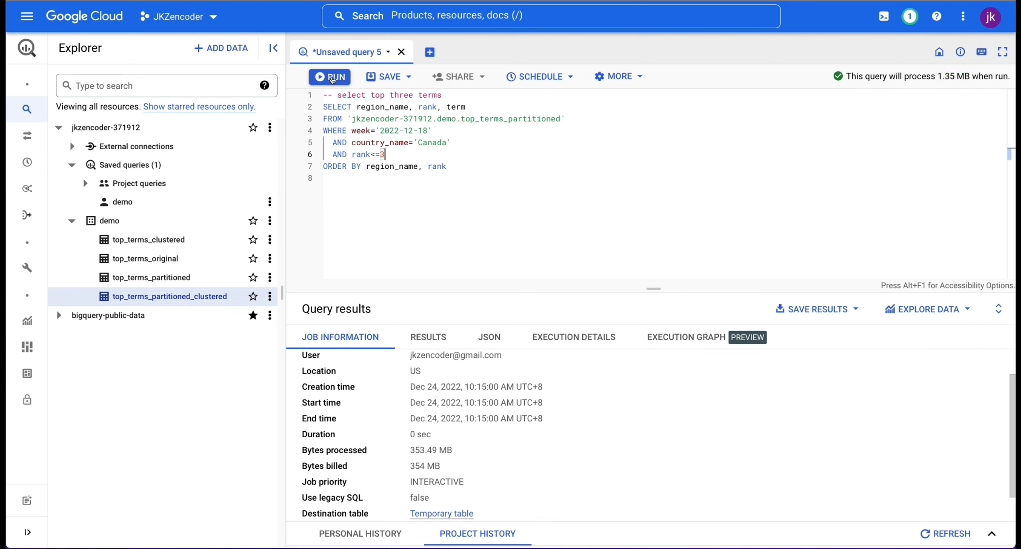
Step: Run the query on top_terms_partitioned and check the bytes processed and bytes billed in its job information
left_click(332, 79)
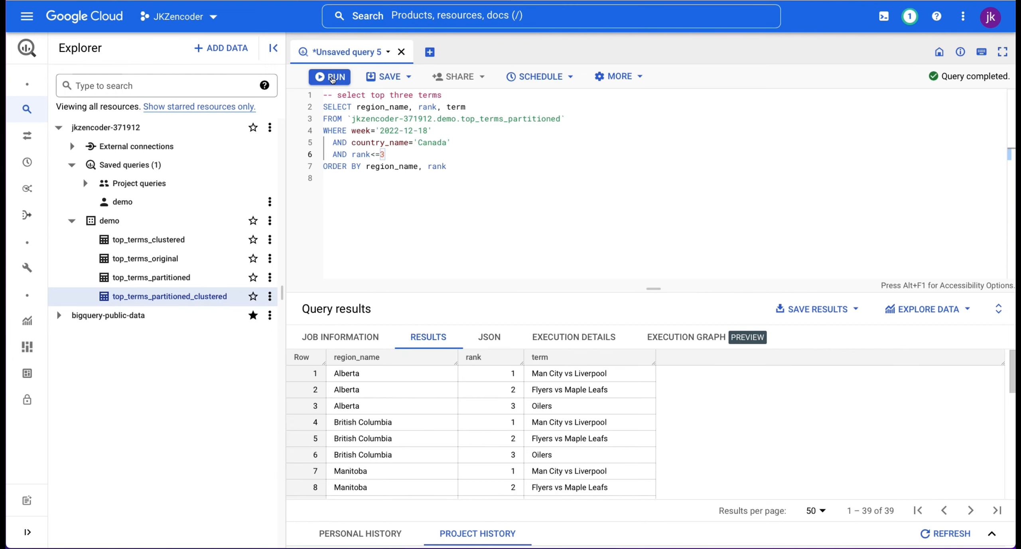
left_click(340, 337)
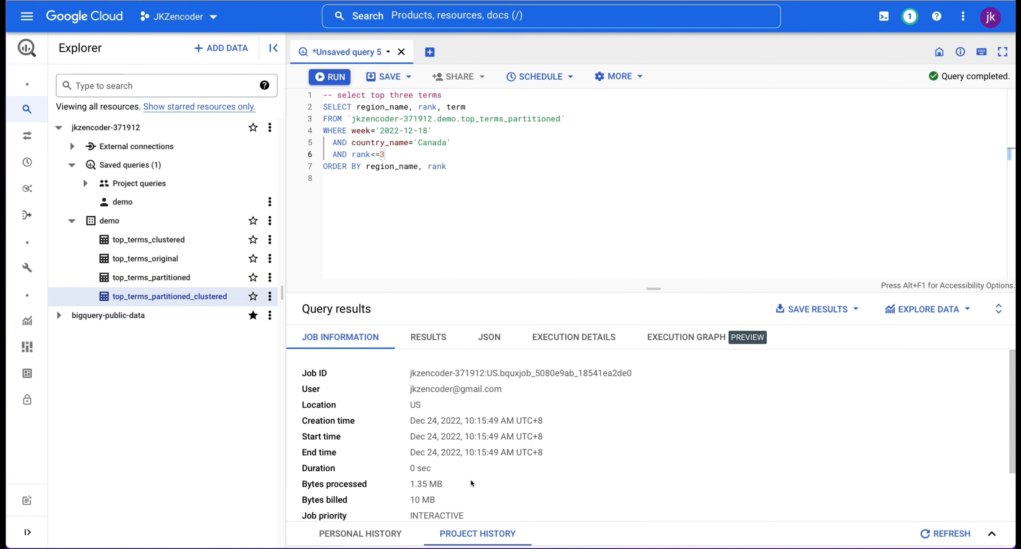
scroll(470, 483, "down", 1)
left_click_drag(445, 462, 404, 460)
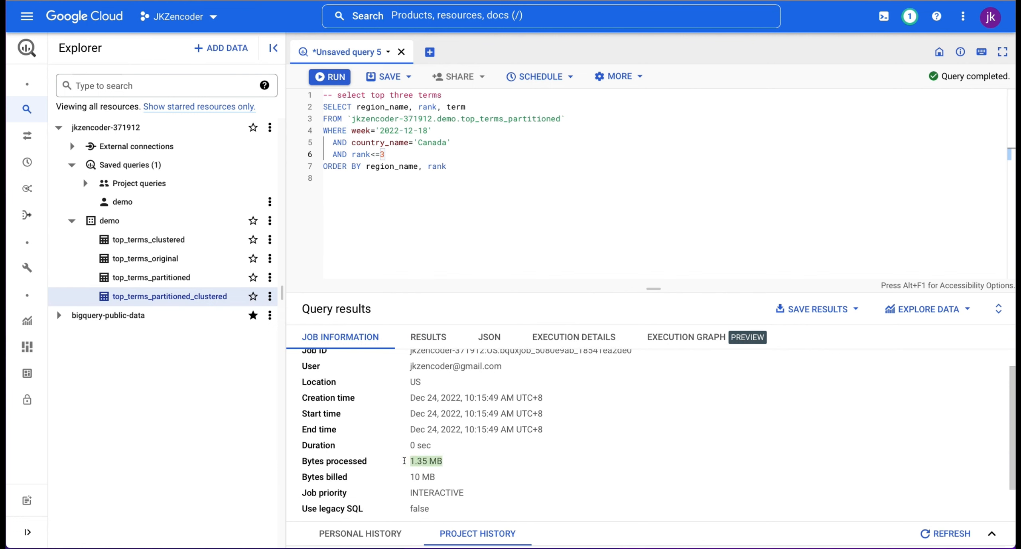
left_click(458, 472)
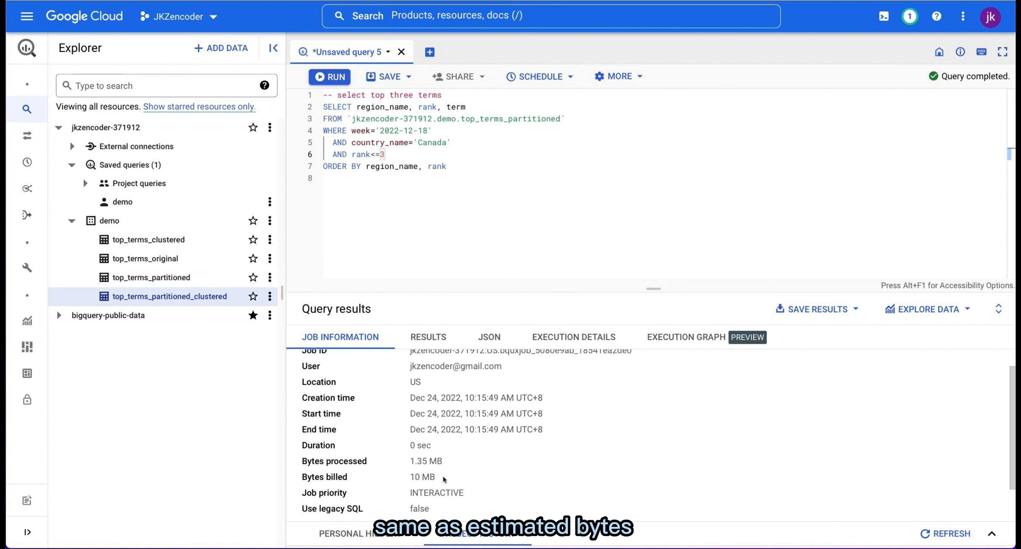
left_click_drag(440, 476, 394, 477)
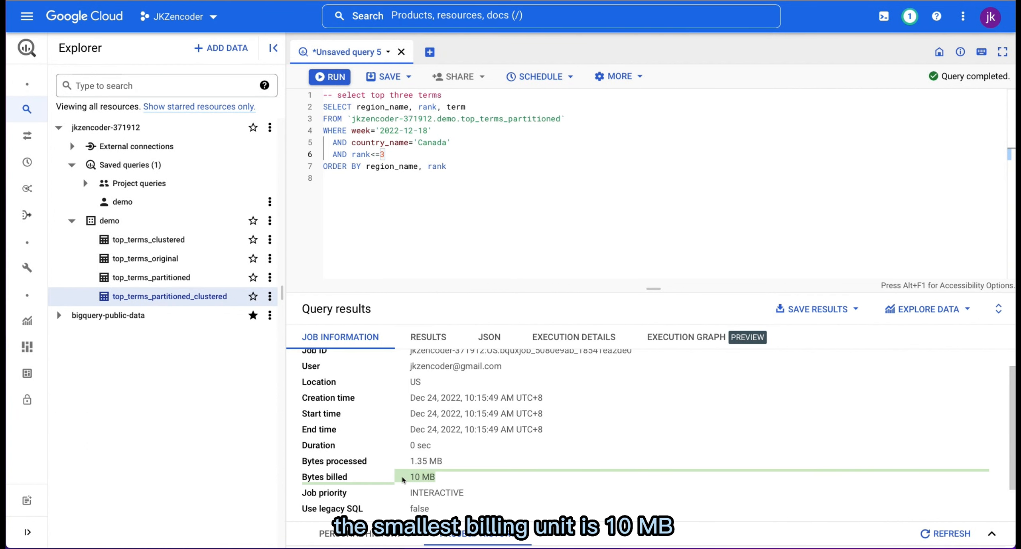
left_click(450, 480)
Step: Change the queried table to top_terms_clustered and check the estimated bytes to process
left_click(597, 178)
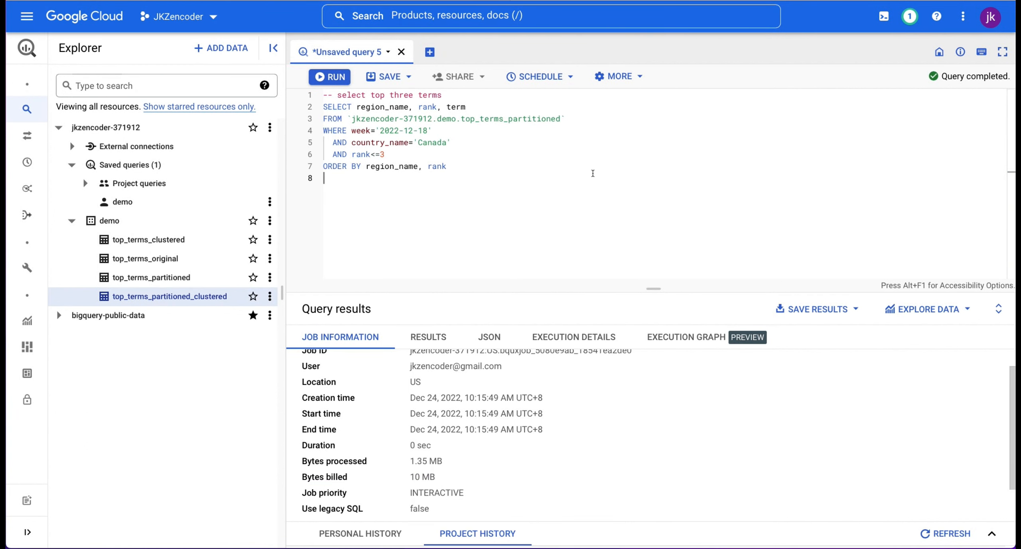
left_click_drag(560, 118, 510, 118)
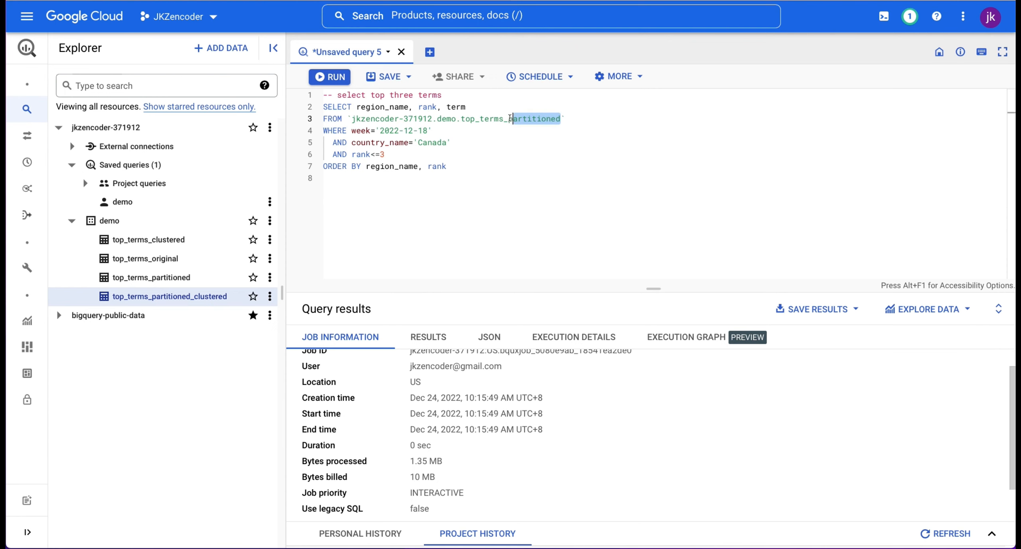
type("clus")
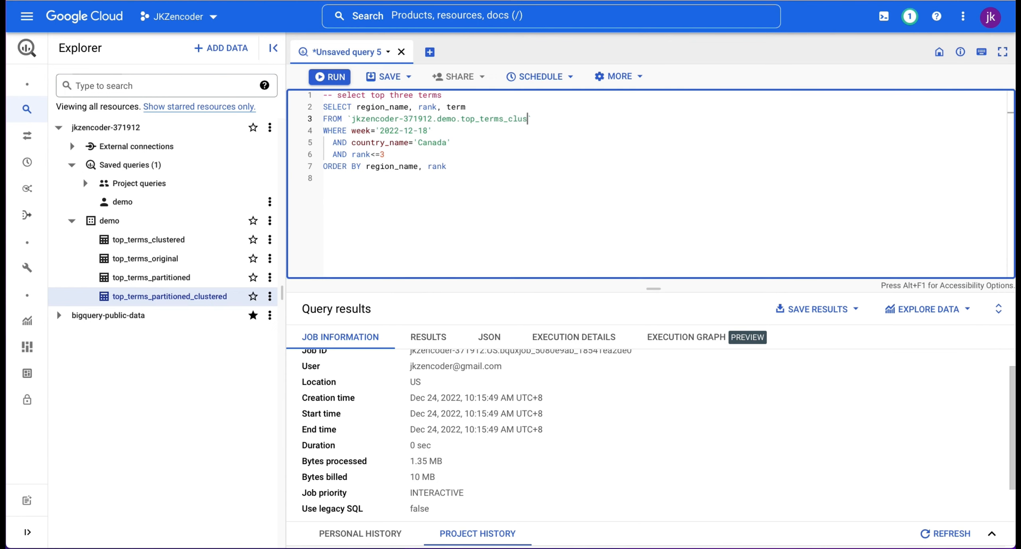
type("tered")
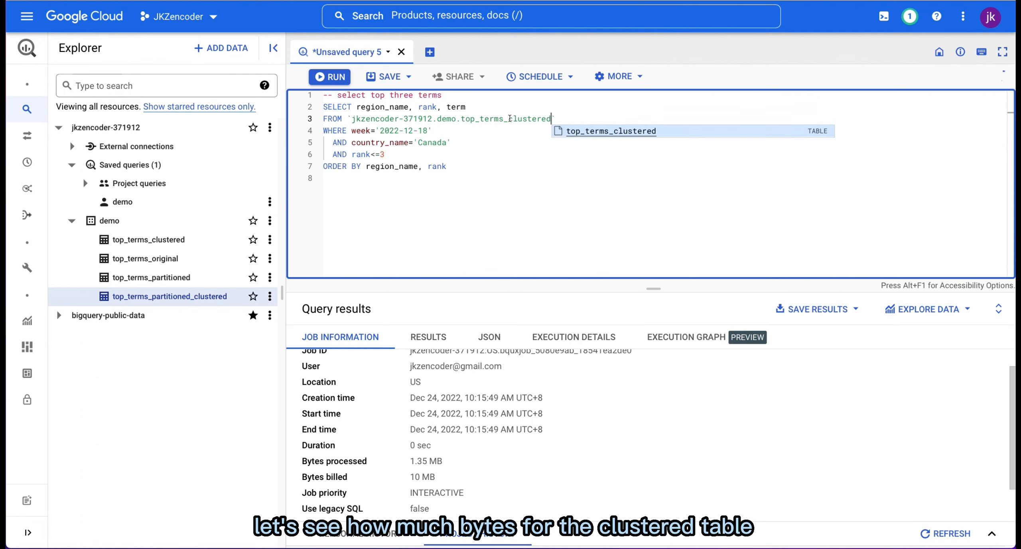
left_click(525, 195)
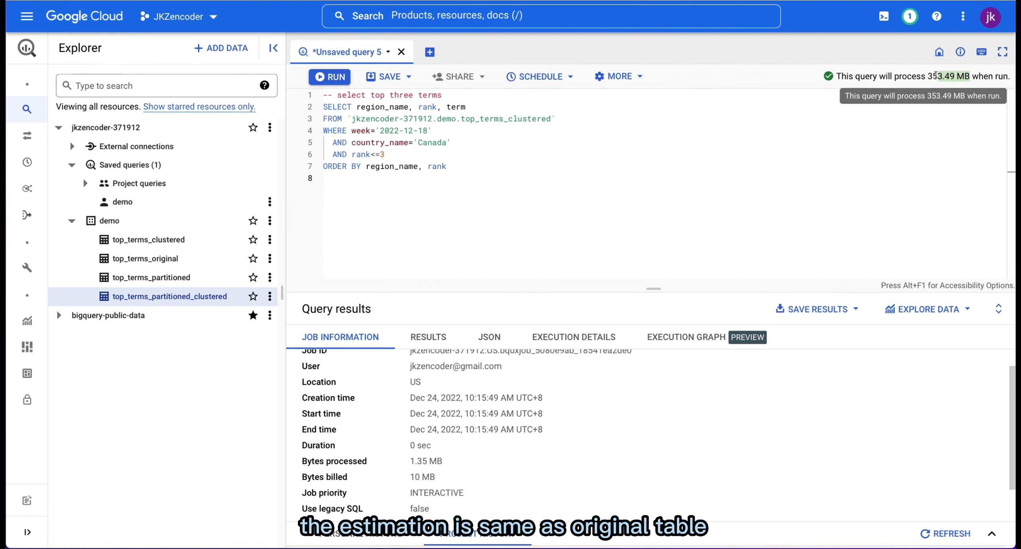
left_click(746, 124)
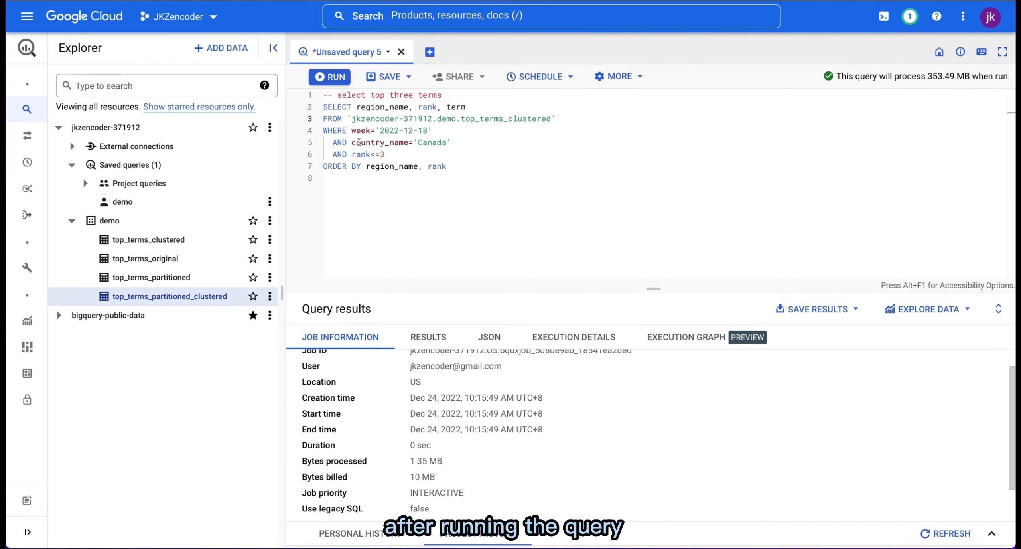
Step: Run the query on top_terms_clustered and check the bytes processed in its job information
double_click(359, 142)
left_click(332, 77)
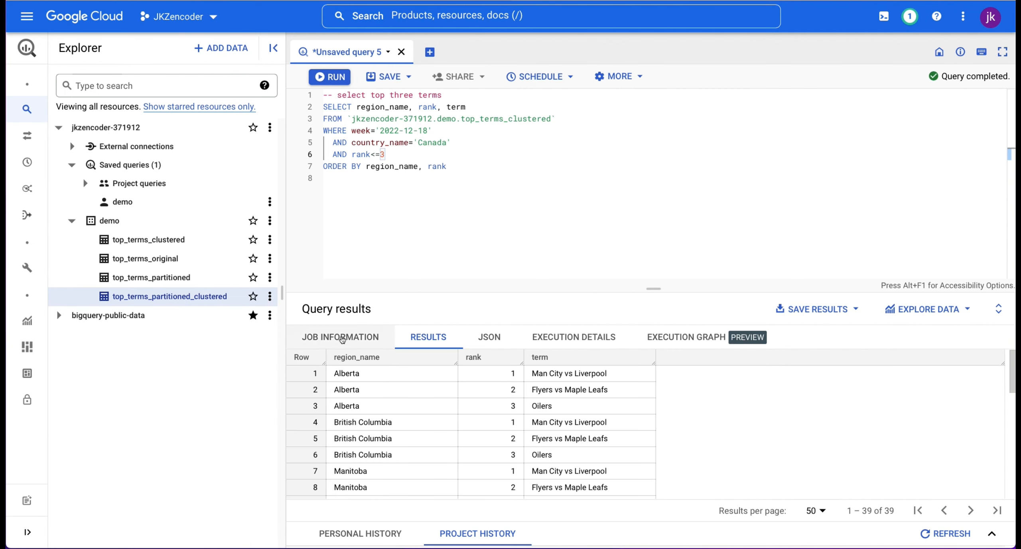
left_click(340, 337)
scroll(480, 504, "down", 2)
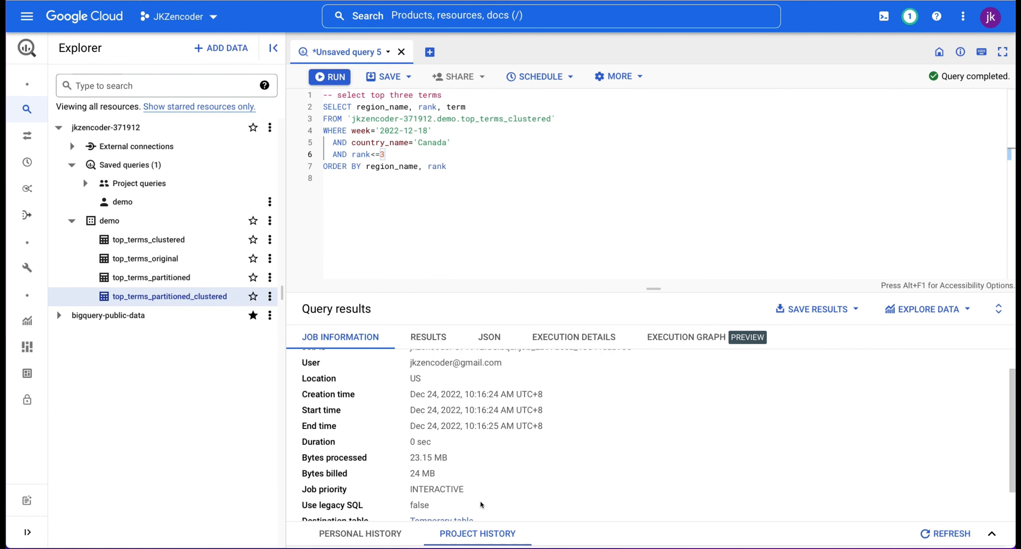
left_click_drag(453, 442, 407, 441)
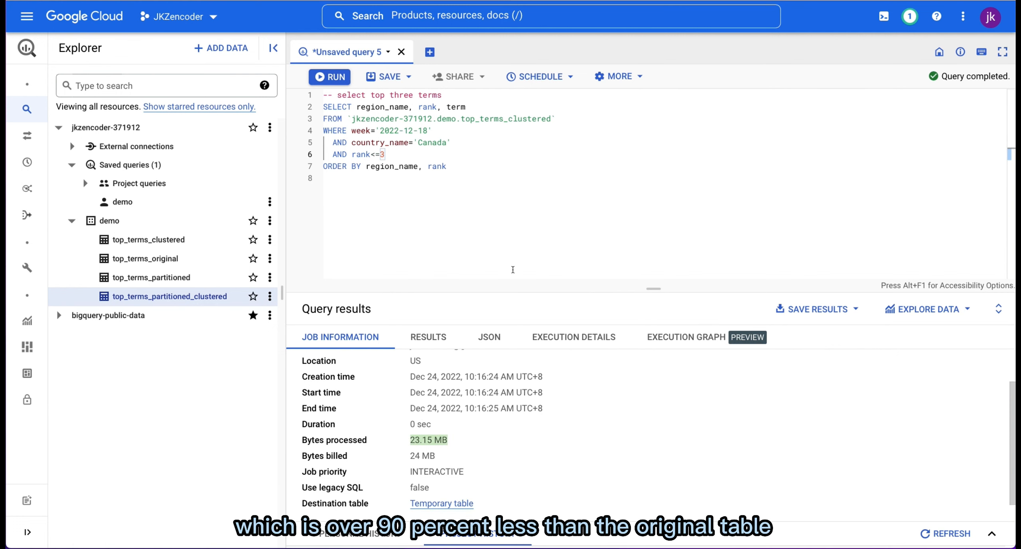
Step: Change the queried table to top_terms_partitioned_clustered and check the estimated bytes to process
left_click(513, 237)
double_click(509, 119)
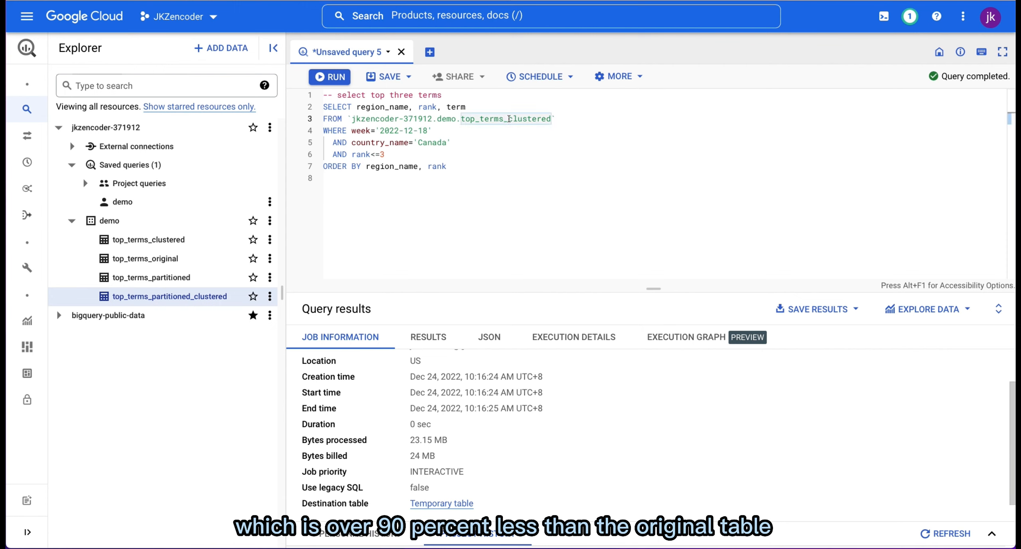
left_click(509, 118)
type("par")
type("titioned_")
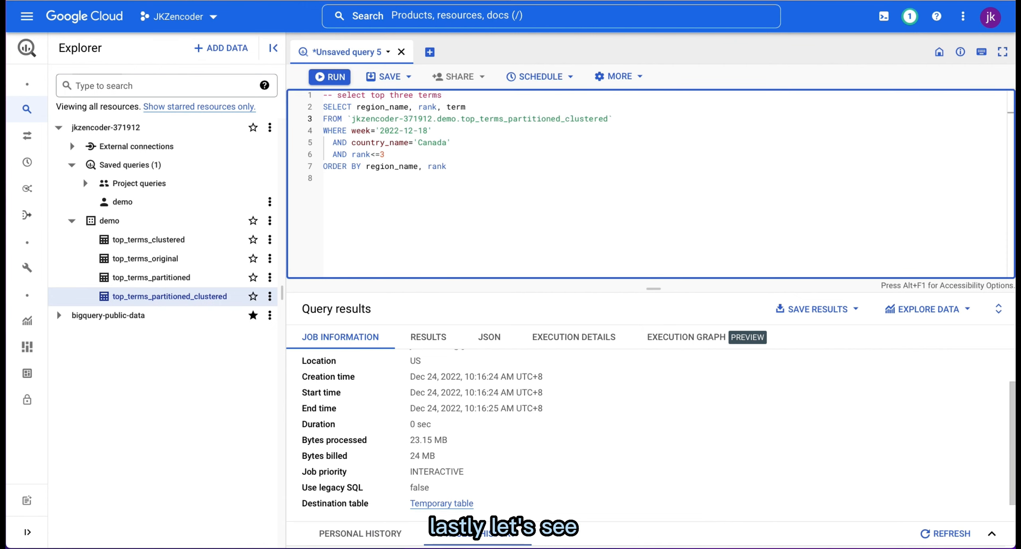
left_click(580, 172)
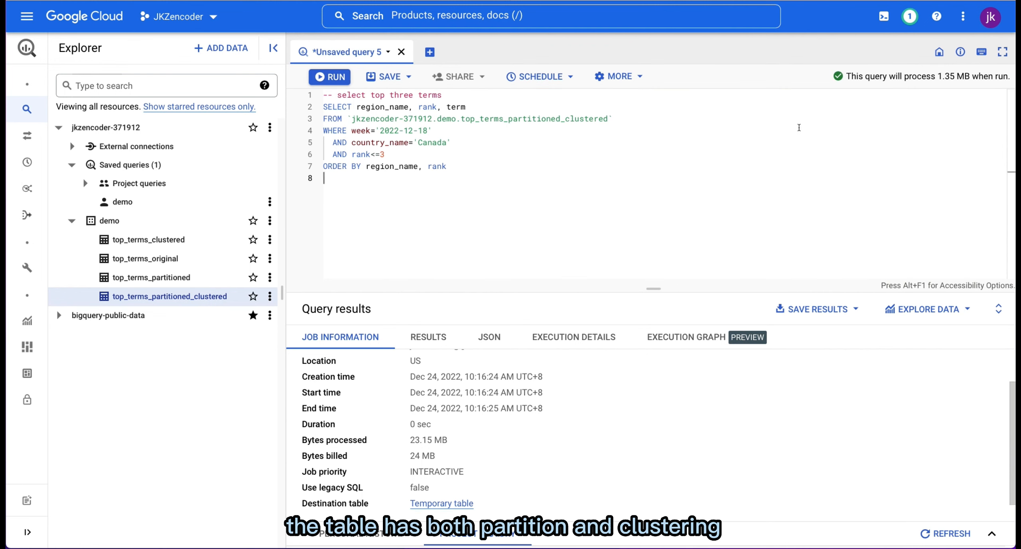
left_click_drag(969, 76, 935, 77)
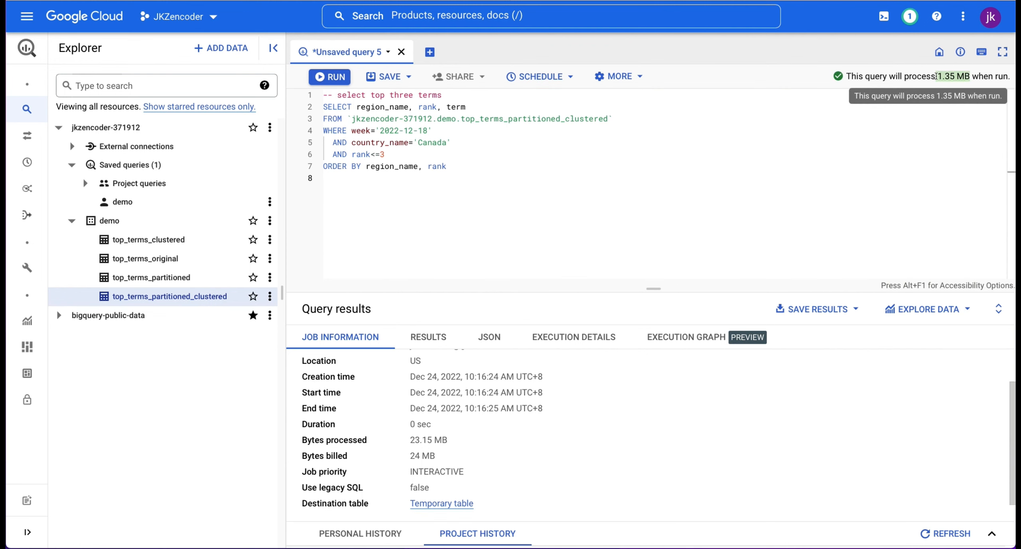
left_click(516, 165)
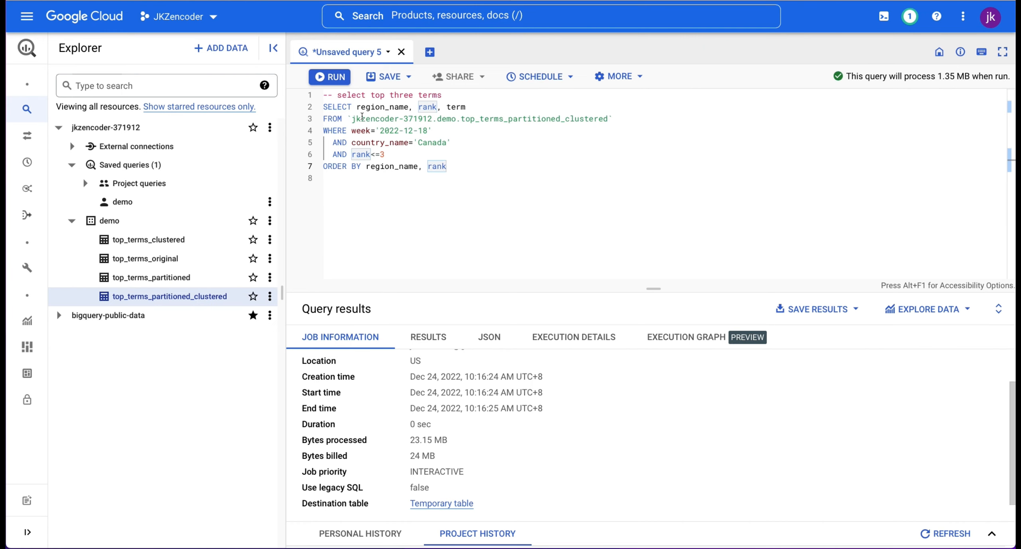
Step: Run the query on top_terms_partitioned_clustered, check the bytes processed in its job information, and return to the result rows
left_click(333, 78)
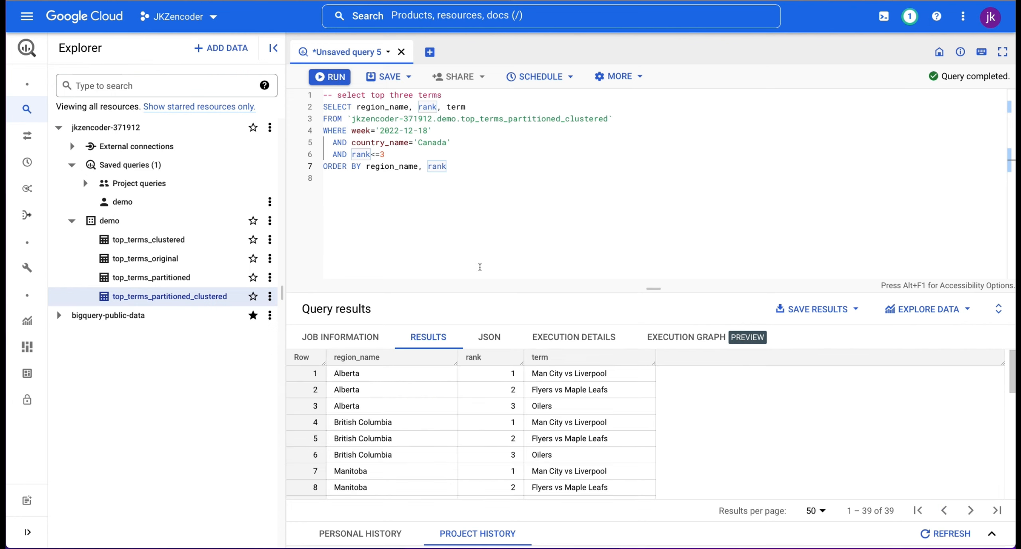
left_click(353, 337)
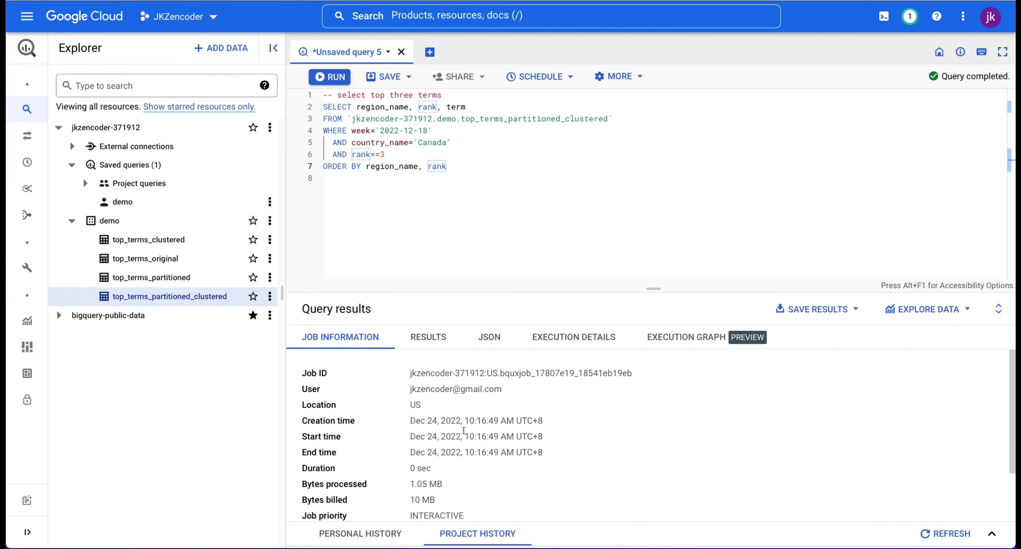
scroll(464, 430, "down", 3)
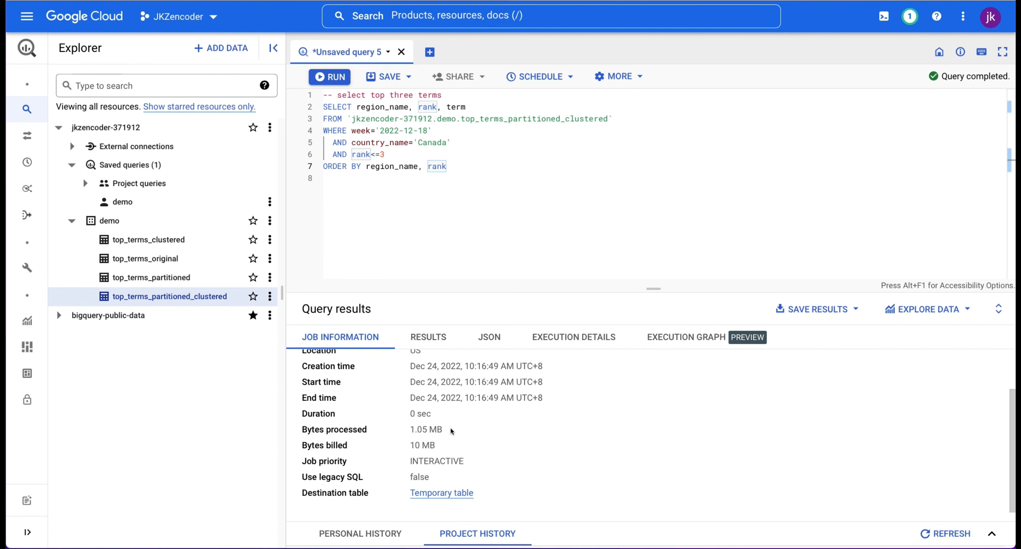
triple_click(442, 429)
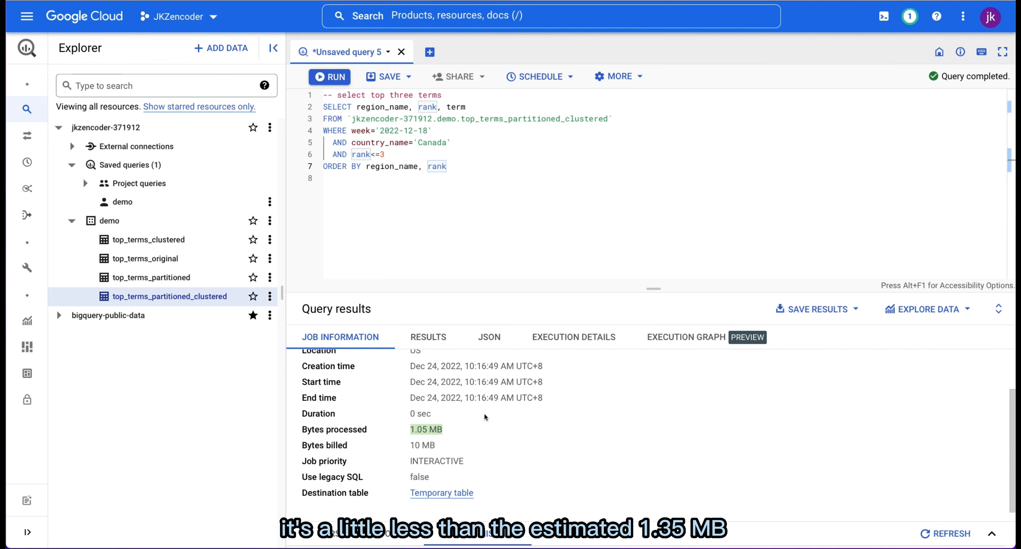
left_click(426, 337)
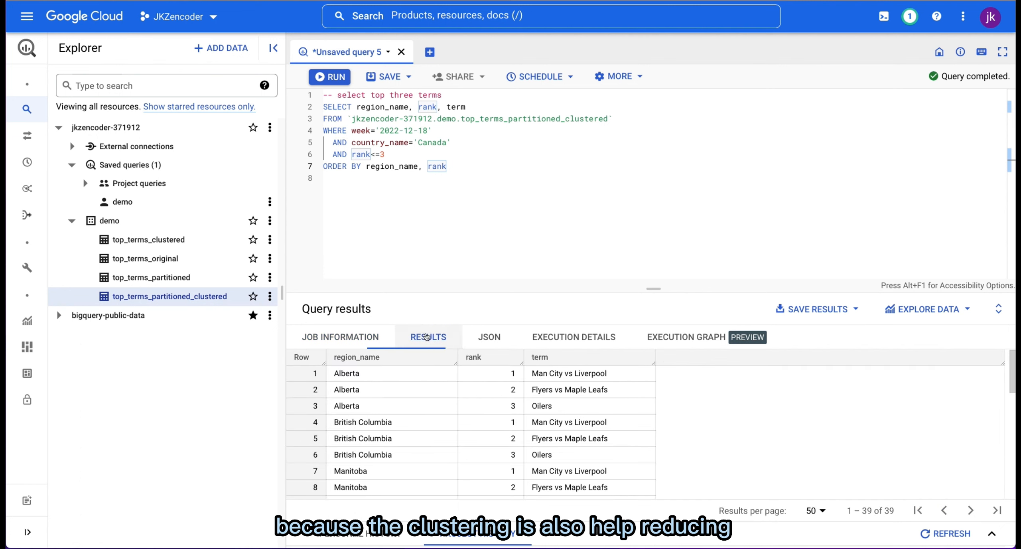
left_click(708, 225)
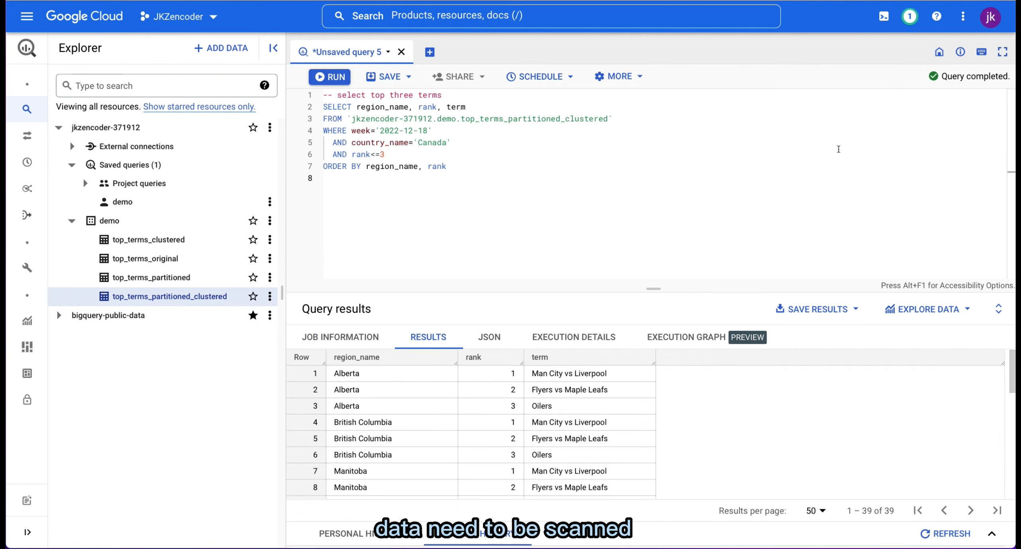